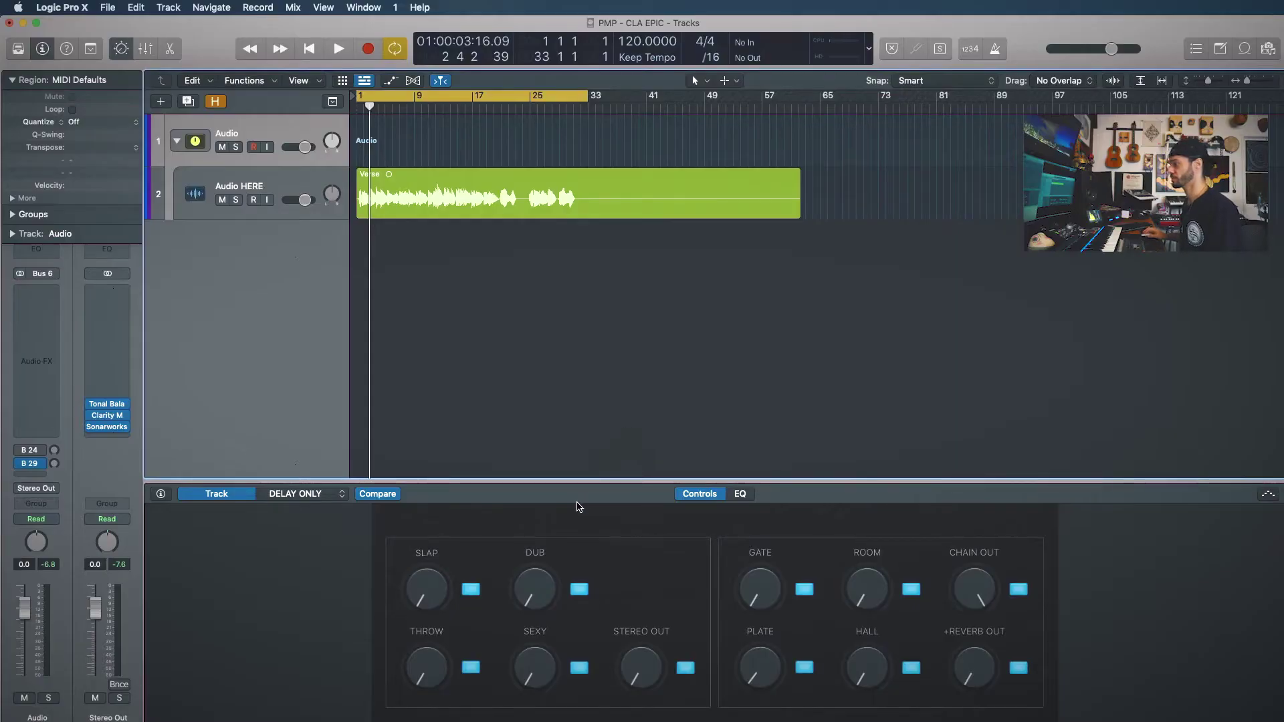
Start playback and raise the Throw, Plate and Slap knobs, with Slap at -6.1 dB
key("Return")
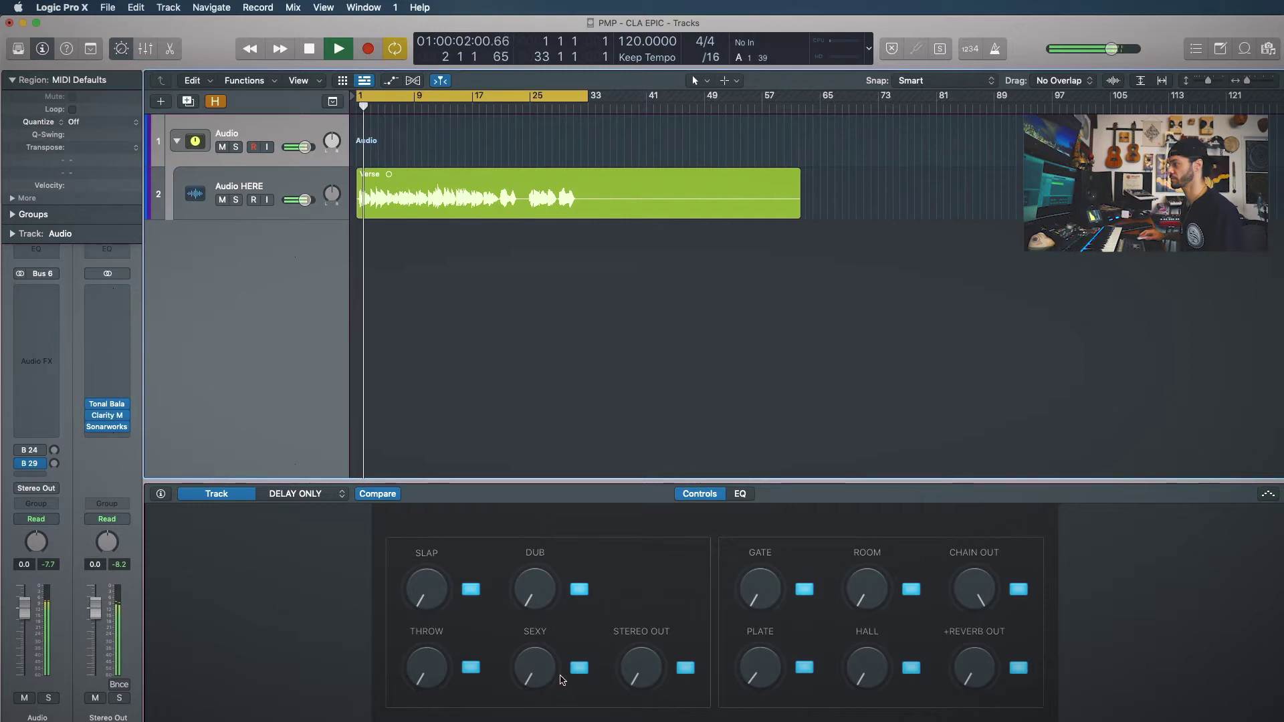
left_click_drag(421, 674, 429, 570)
left_click_drag(762, 674, 761, 595)
left_click_drag(763, 655, 763, 657)
left_click_drag(427, 583, 445, 487)
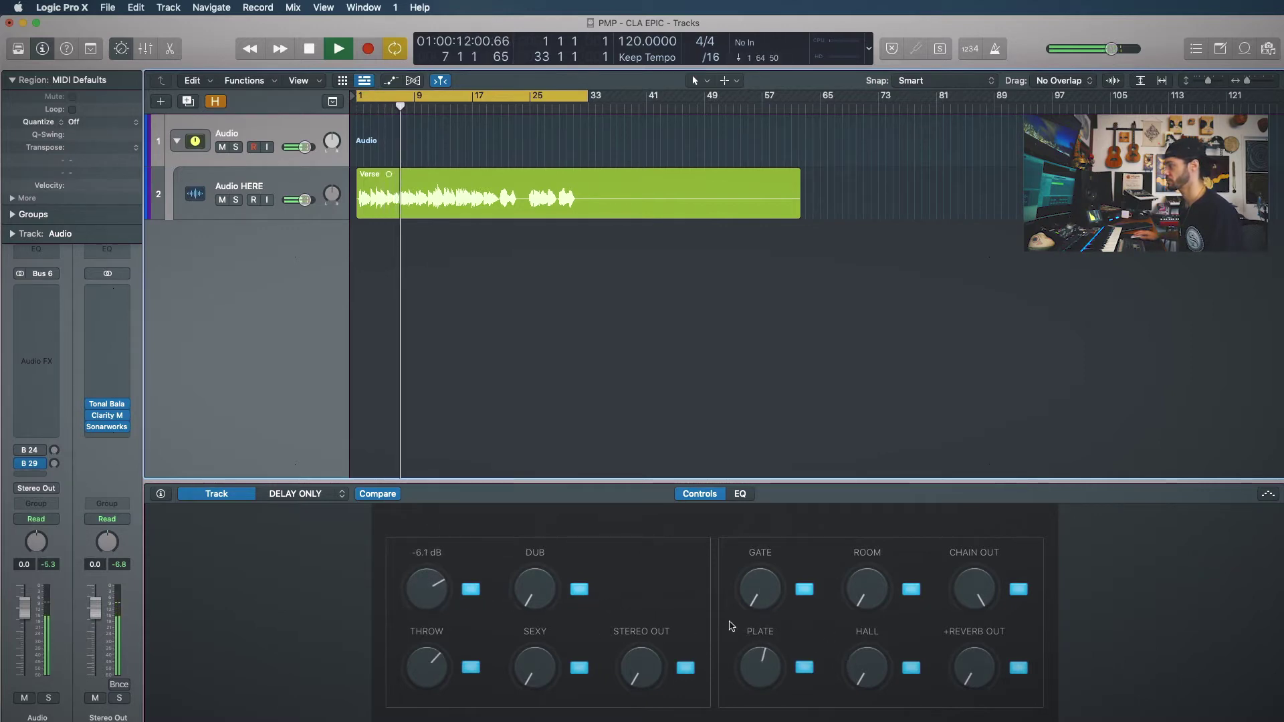
With the audio playing, set Room to -18.0 dB, Sexy to -6.1 dB and Gate to -28.7 dB, and raise Hall partway
left_click_drag(867, 569, 867, 543)
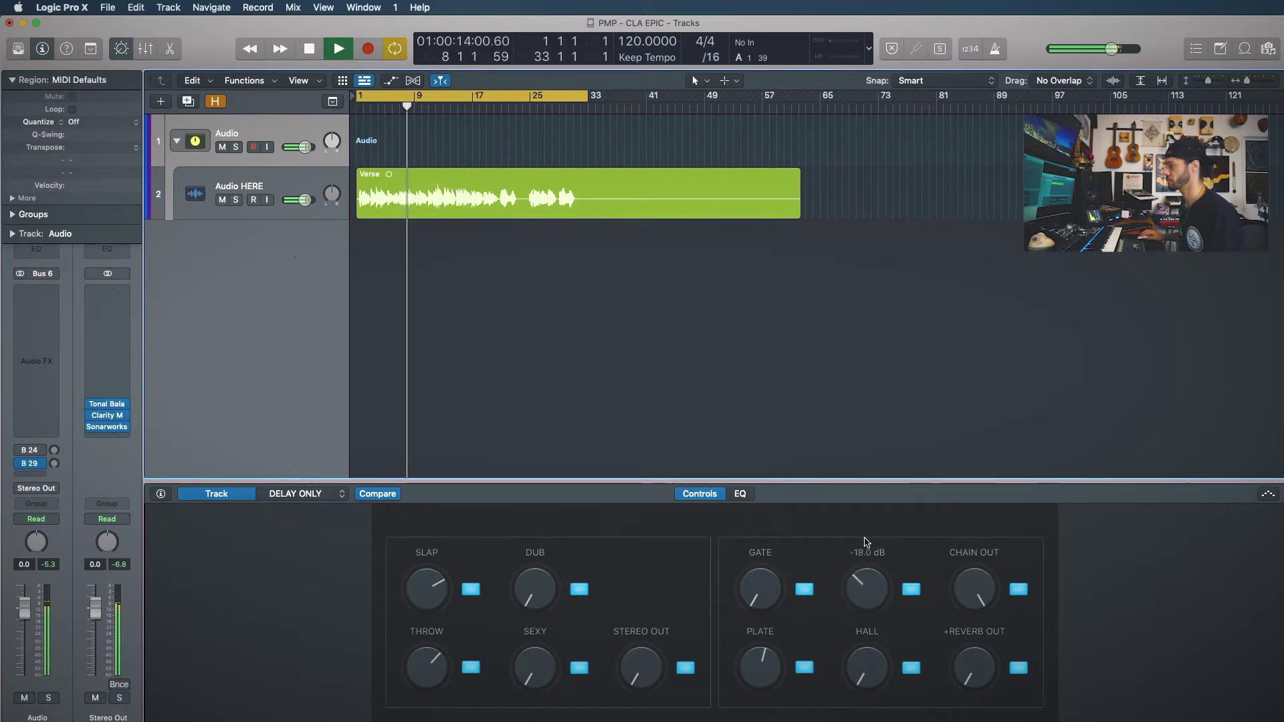
left_click_drag(867, 680, 855, 628)
left_click_drag(547, 681, 549, 567)
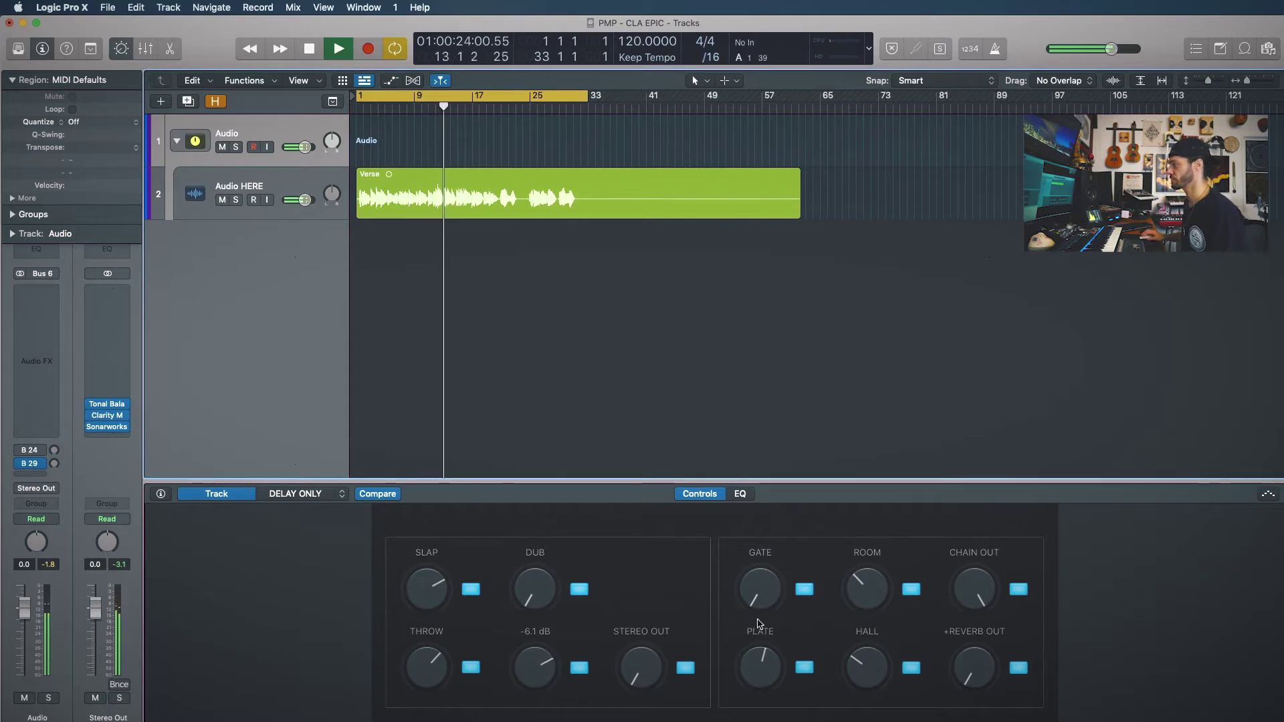
left_click_drag(760, 606, 761, 582)
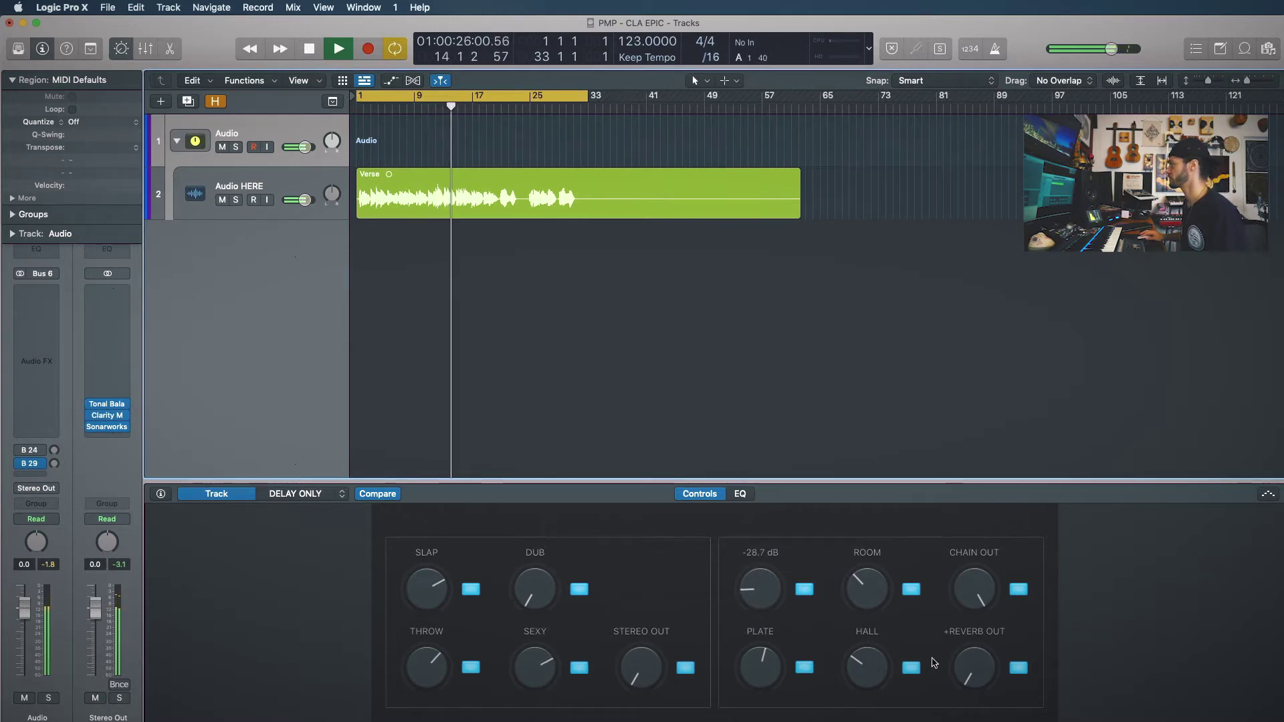
Audition the Stereo Out level, leave it switched off at -∞, and toggle Chain Out off and back on
left_click_drag(636, 671, 636, 597)
left_click_drag(644, 673, 645, 659)
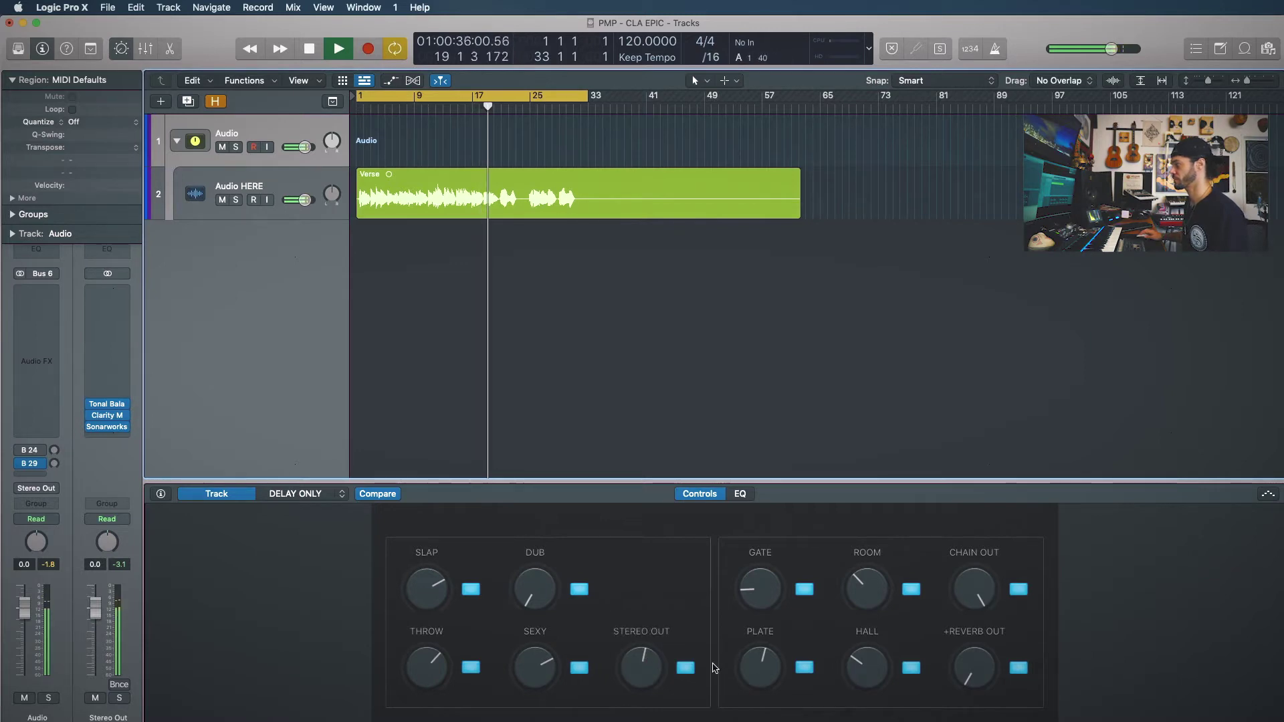
left_click(1022, 591)
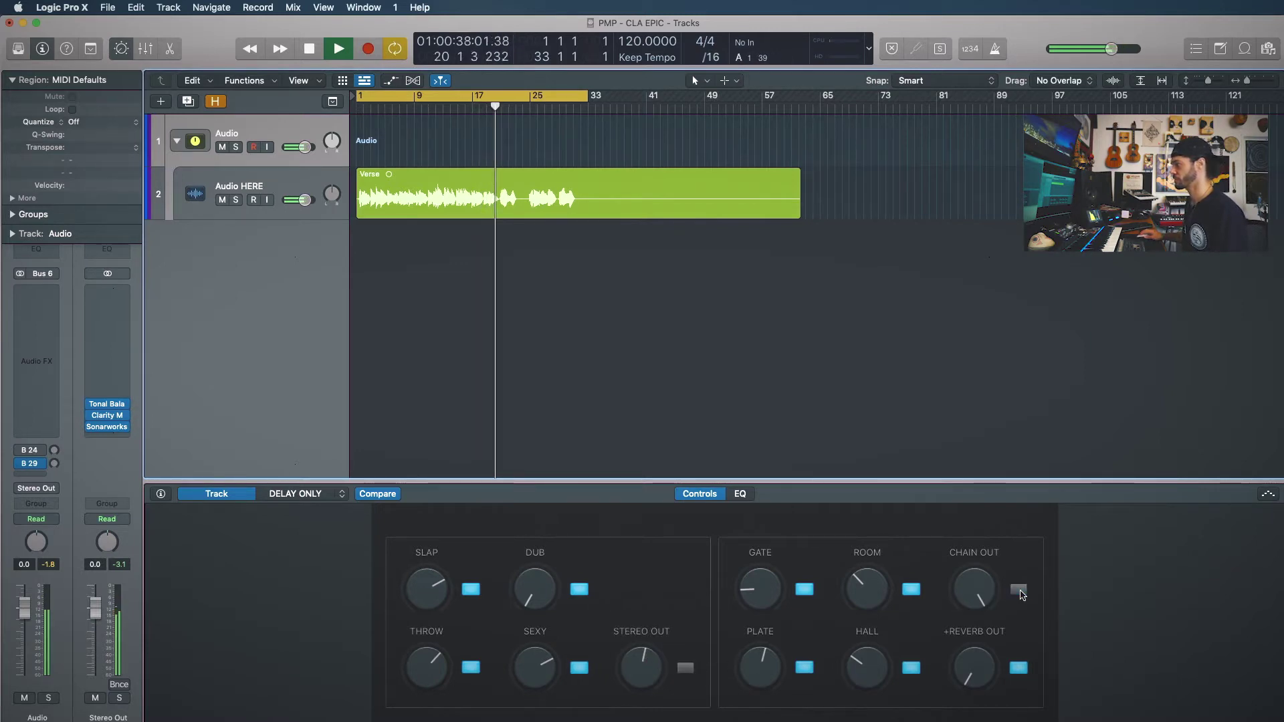
left_click_drag(643, 667, 644, 719)
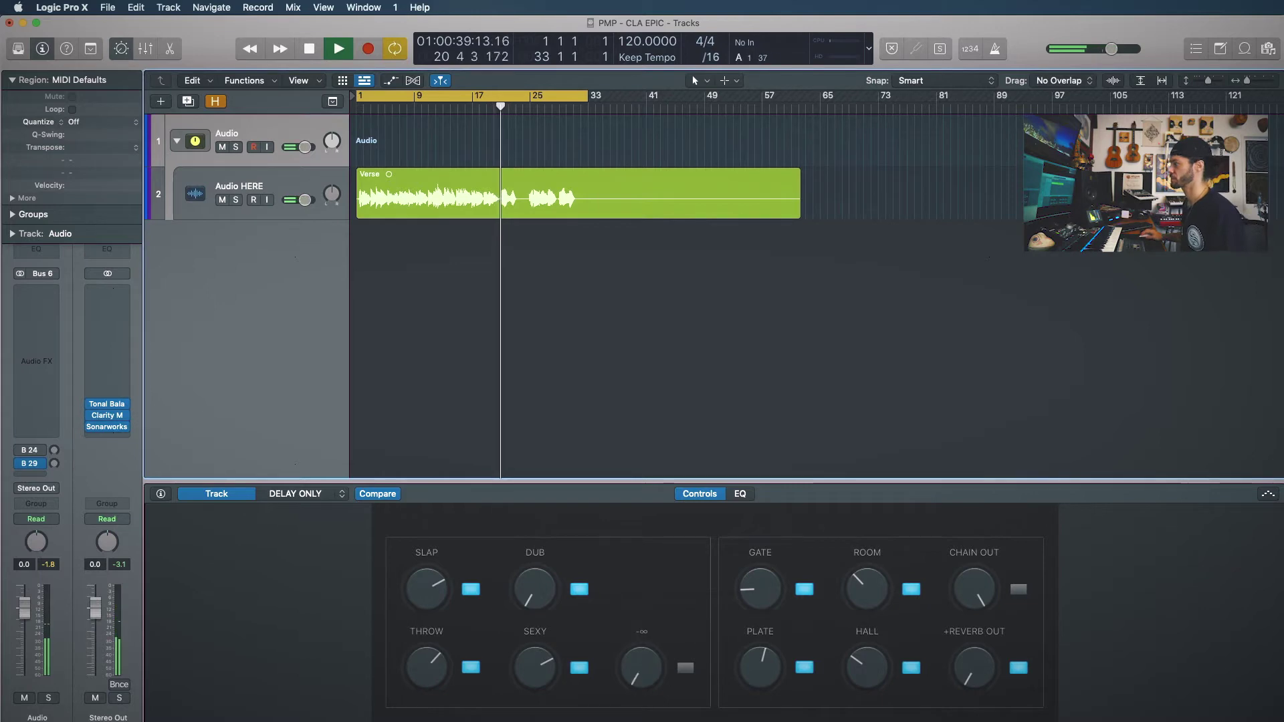
left_click(1018, 590)
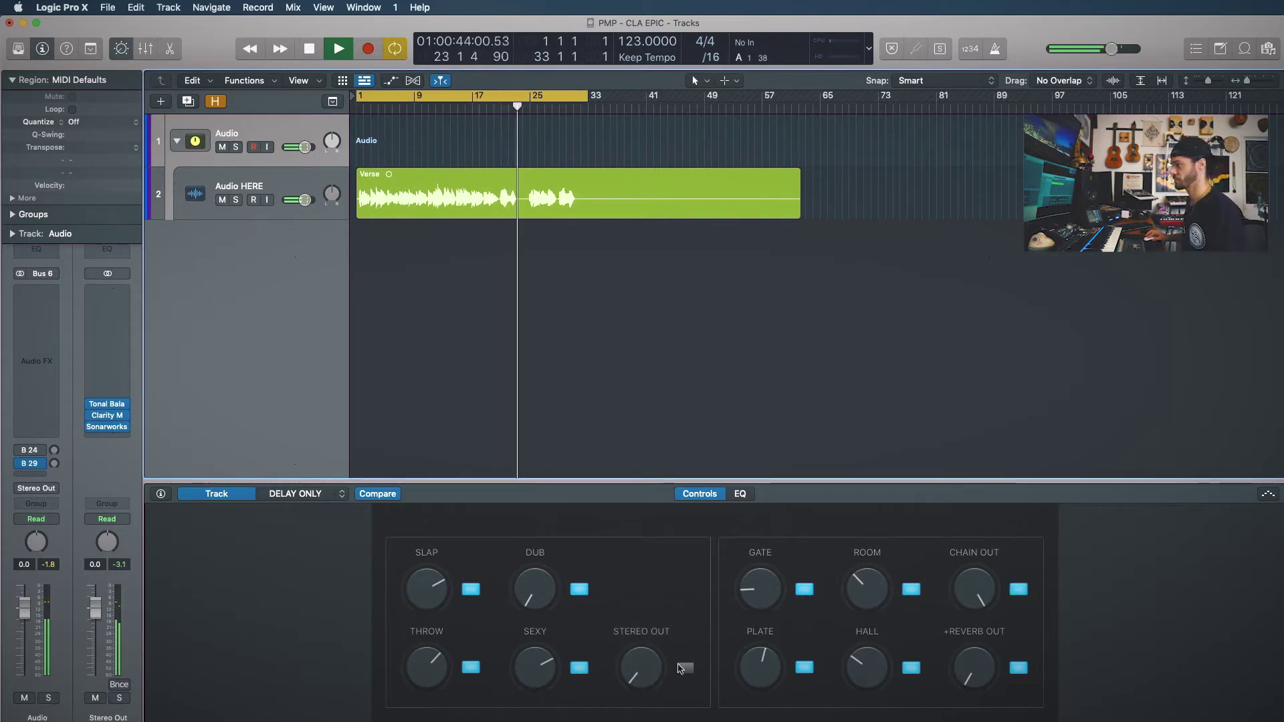
Turn Slap and Throw fully down, raise Dub and Room, and set Hall to -5.8 dB
left_click_drag(432, 595, 430, 676)
left_click_drag(535, 589, 544, 522)
left_click_drag(853, 621, 854, 602)
left_click_drag(873, 662, 881, 613)
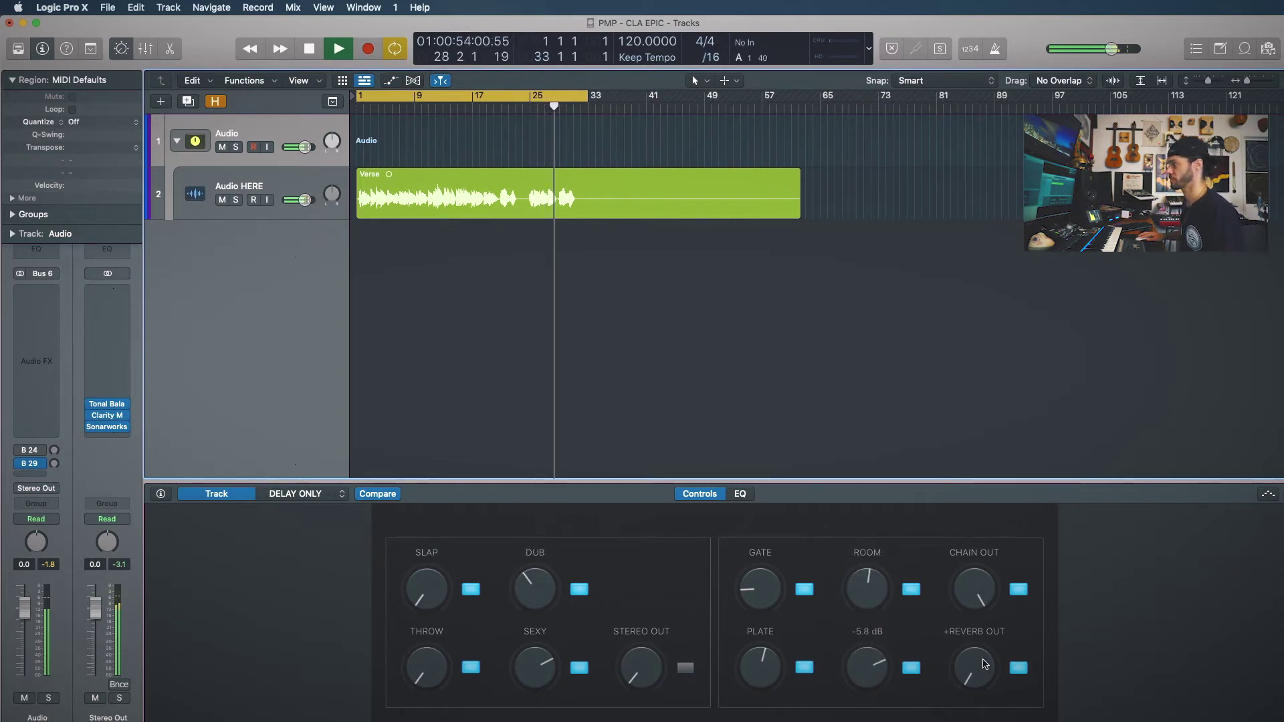
left_click_drag(550, 613, 537, 570)
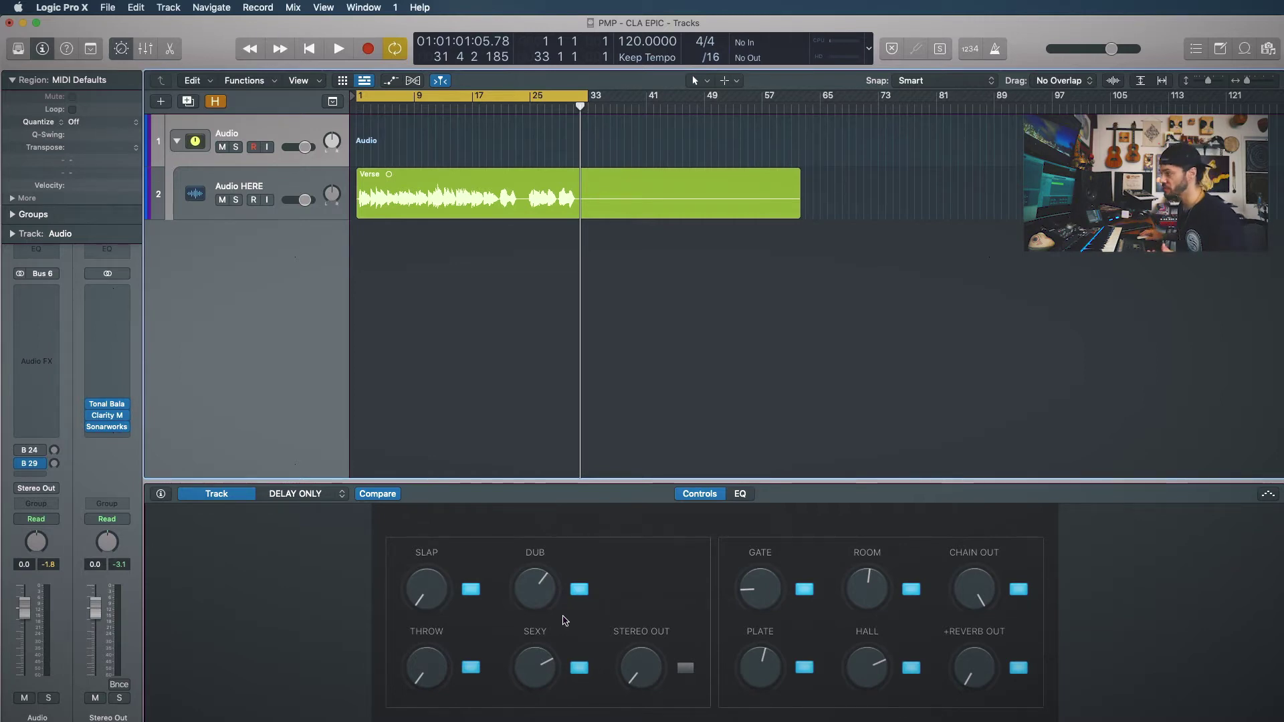
Turn the Dub, Sexy, Gate, Plate, Room and Hall knobs fully down and switch Stereo Out back on
left_click_drag(539, 595, 529, 721)
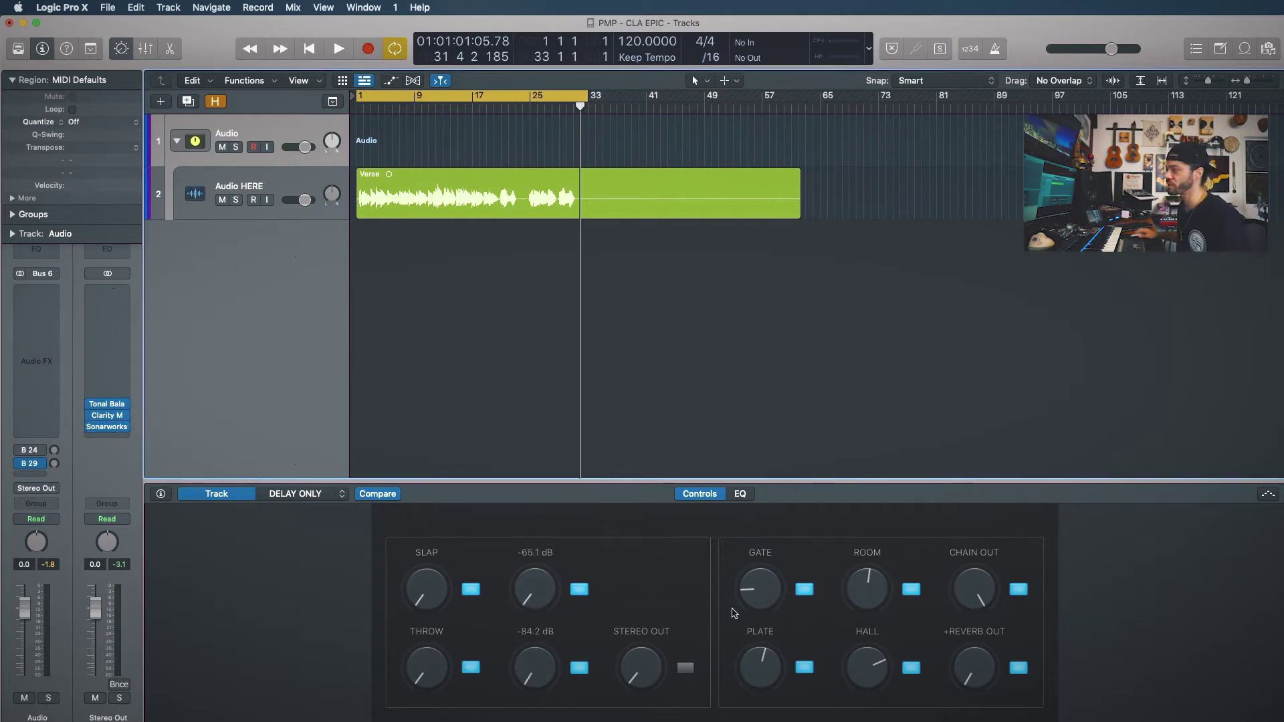
left_click_drag(752, 608, 776, 710)
left_click_drag(770, 670, 773, 721)
left_click_drag(868, 599, 869, 721)
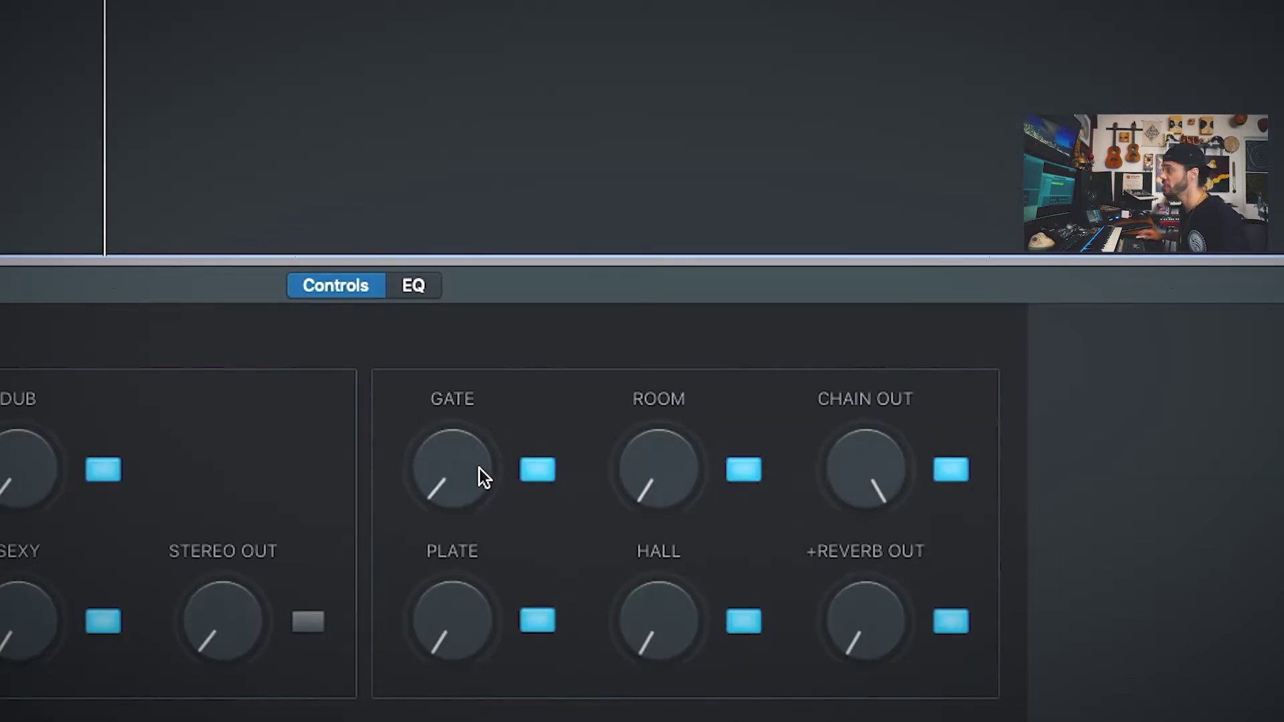
left_click_drag(468, 471, 460, 532)
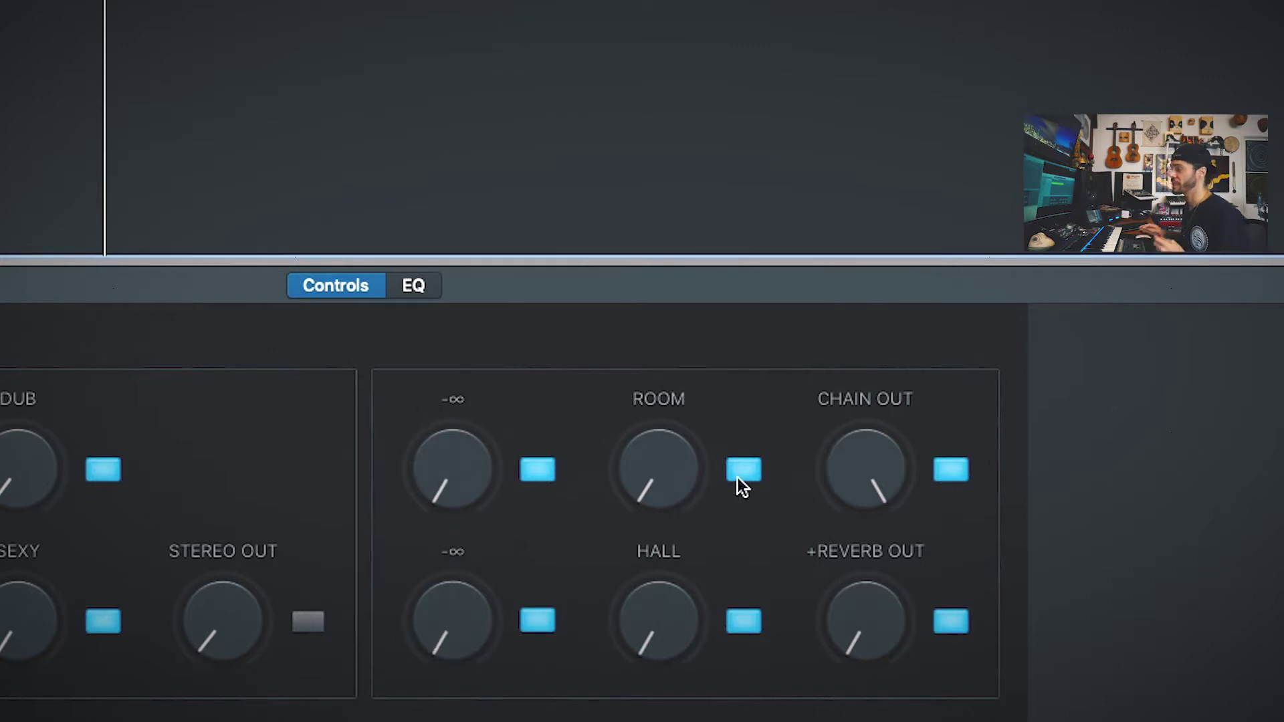
left_click_drag(660, 419, 665, 716)
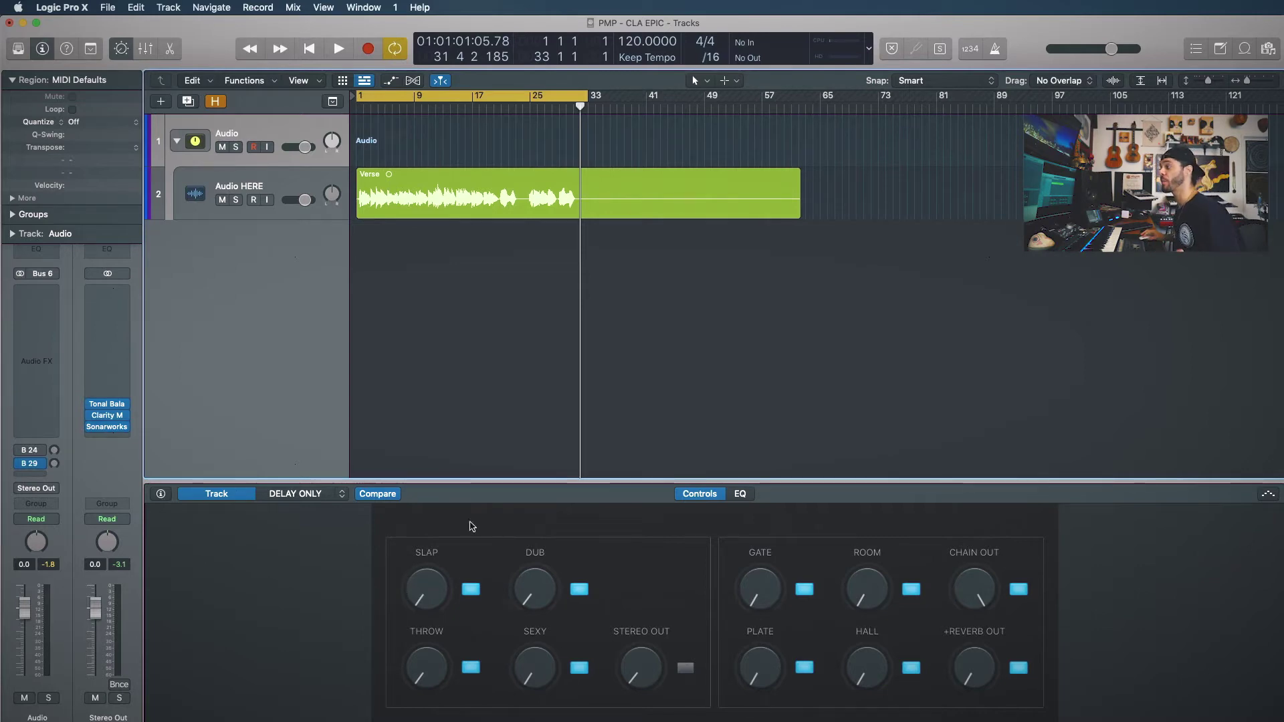
left_click(685, 669)
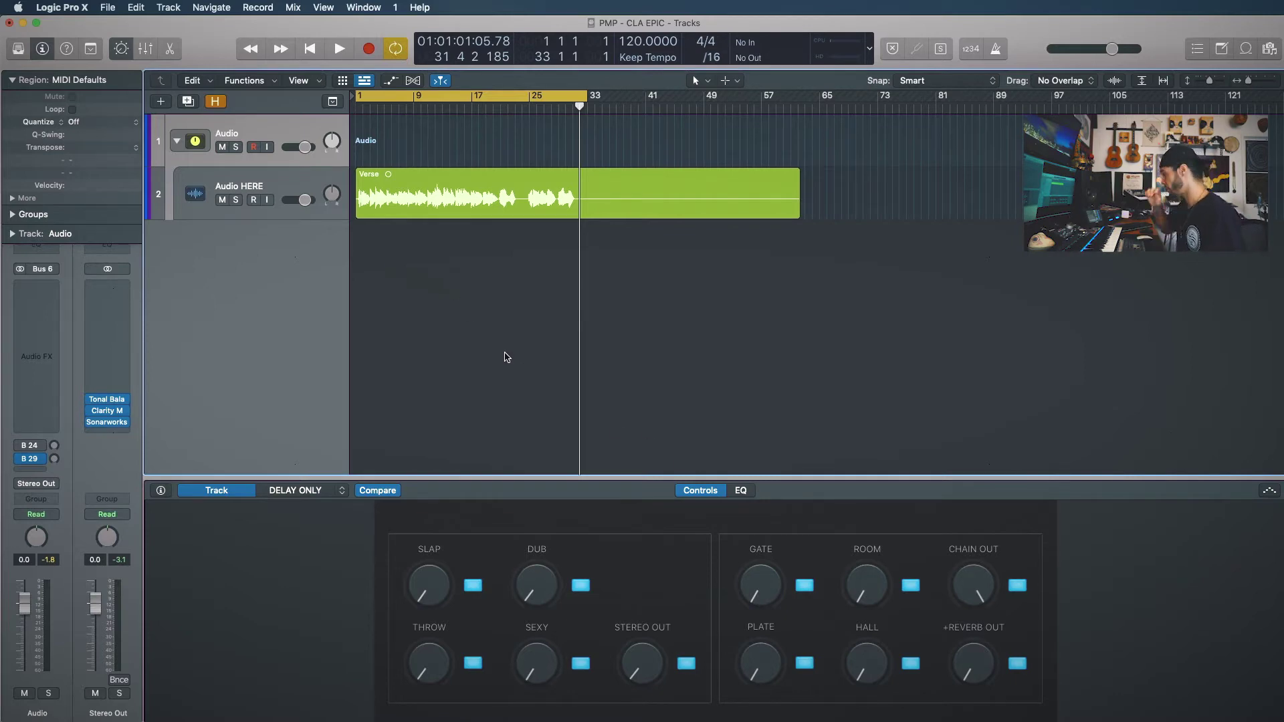
Reveal the hidden effect tracks and open the Mixer in its own window to show their channel strips
key("h")
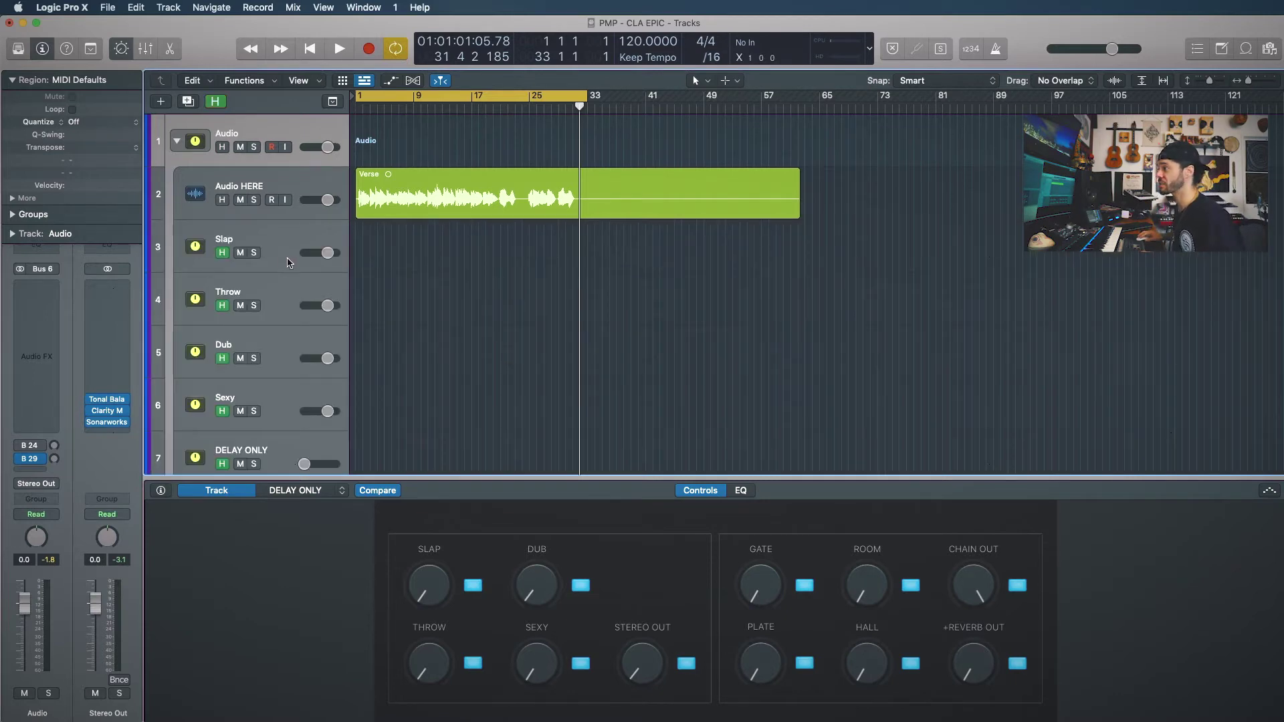
scroll(246, 295, "down", 10)
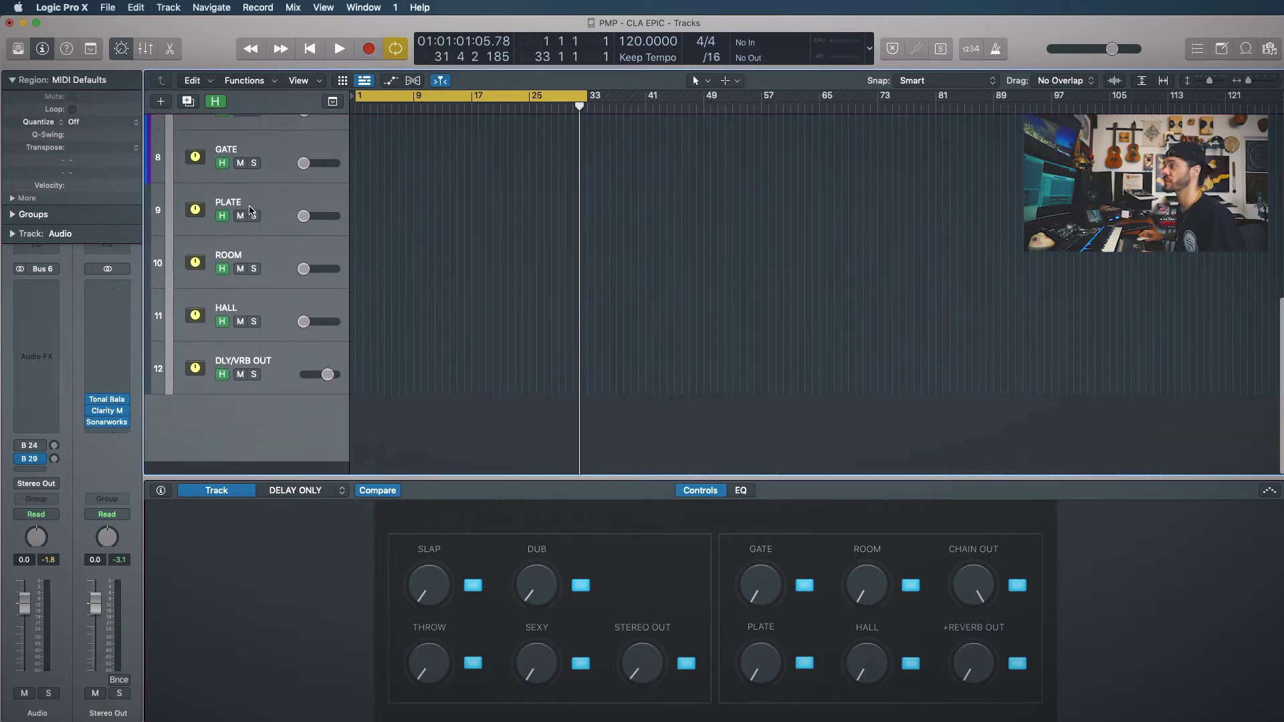
left_click_drag(1251, 714, 1247, 390)
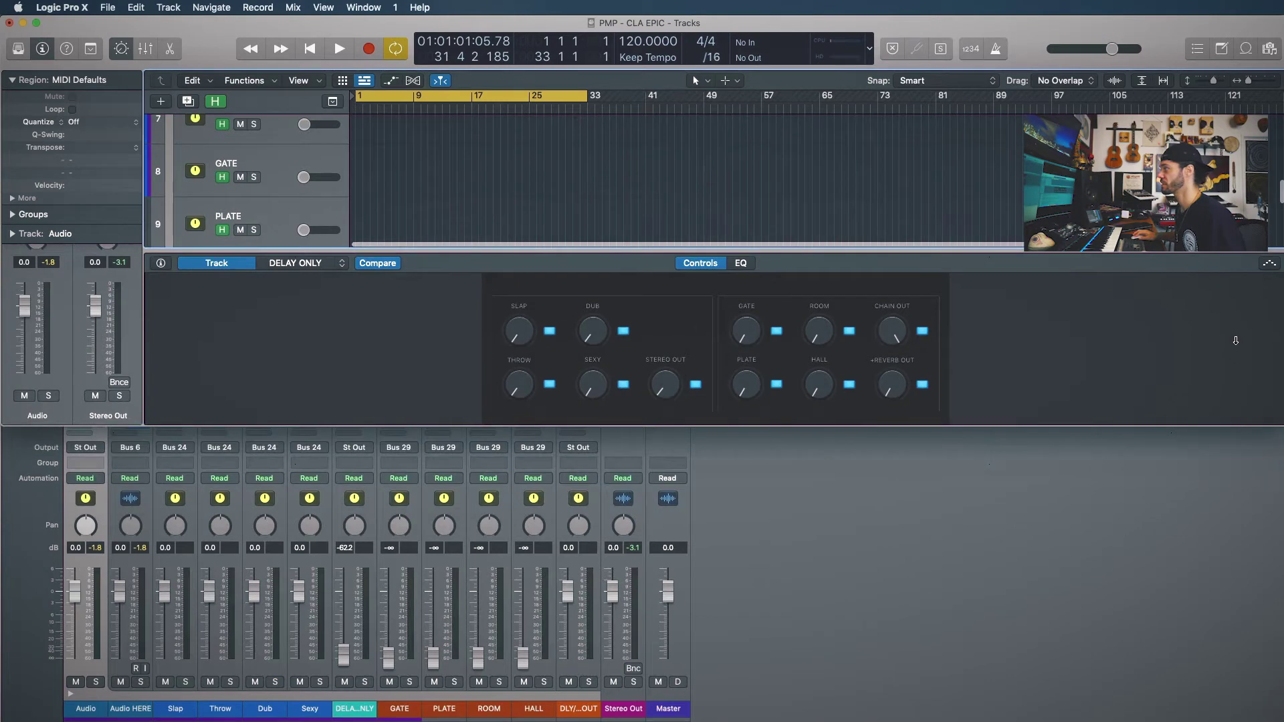
key("super+2")
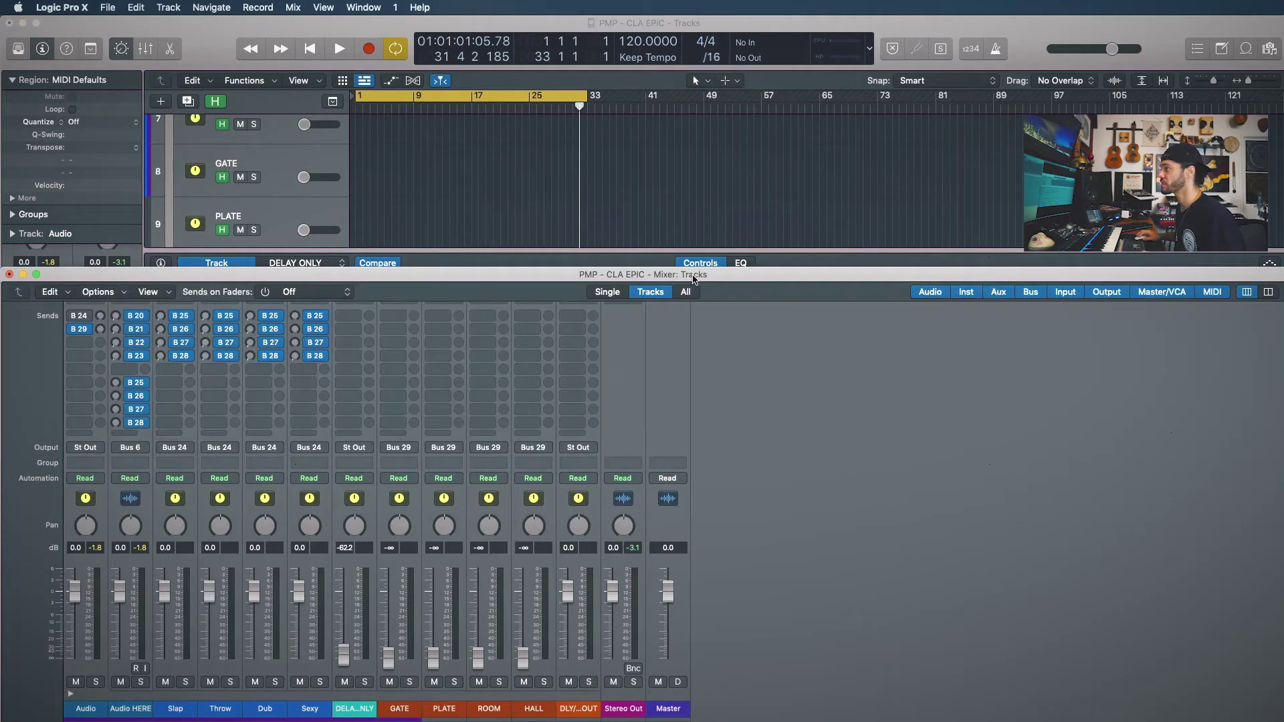
scroll(446, 396, "up", 6)
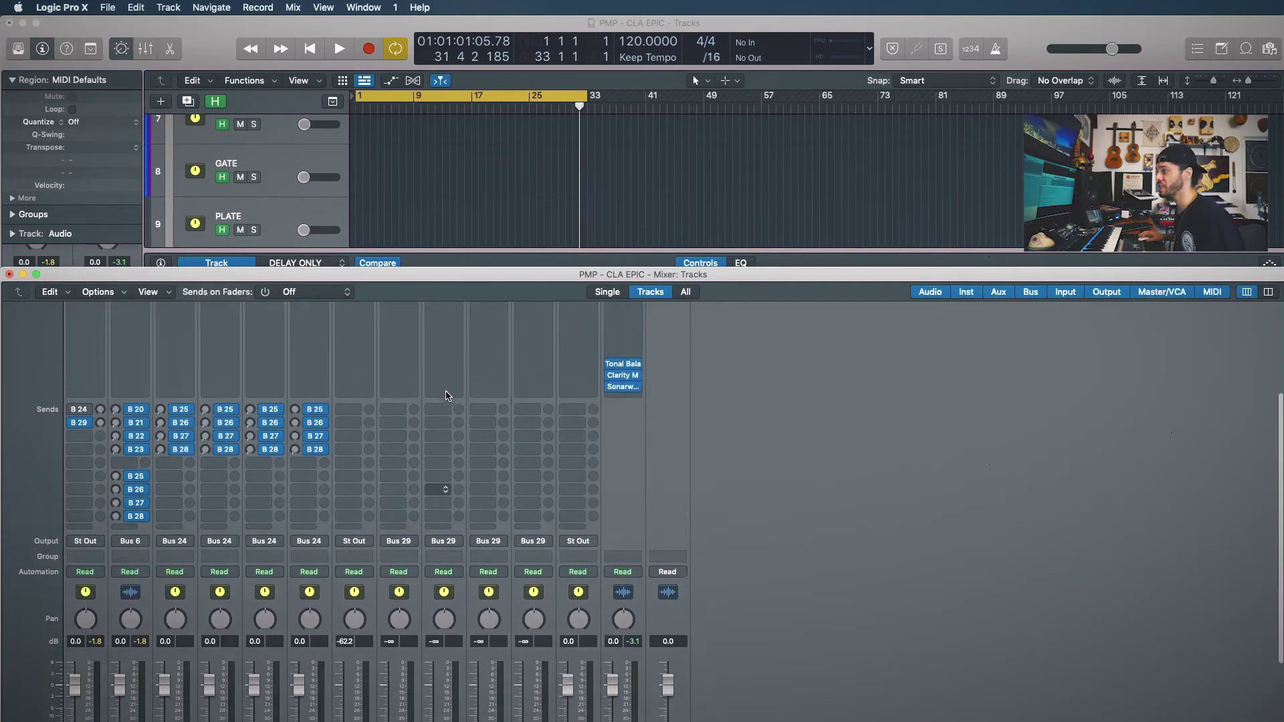
scroll(446, 396, "down", 6)
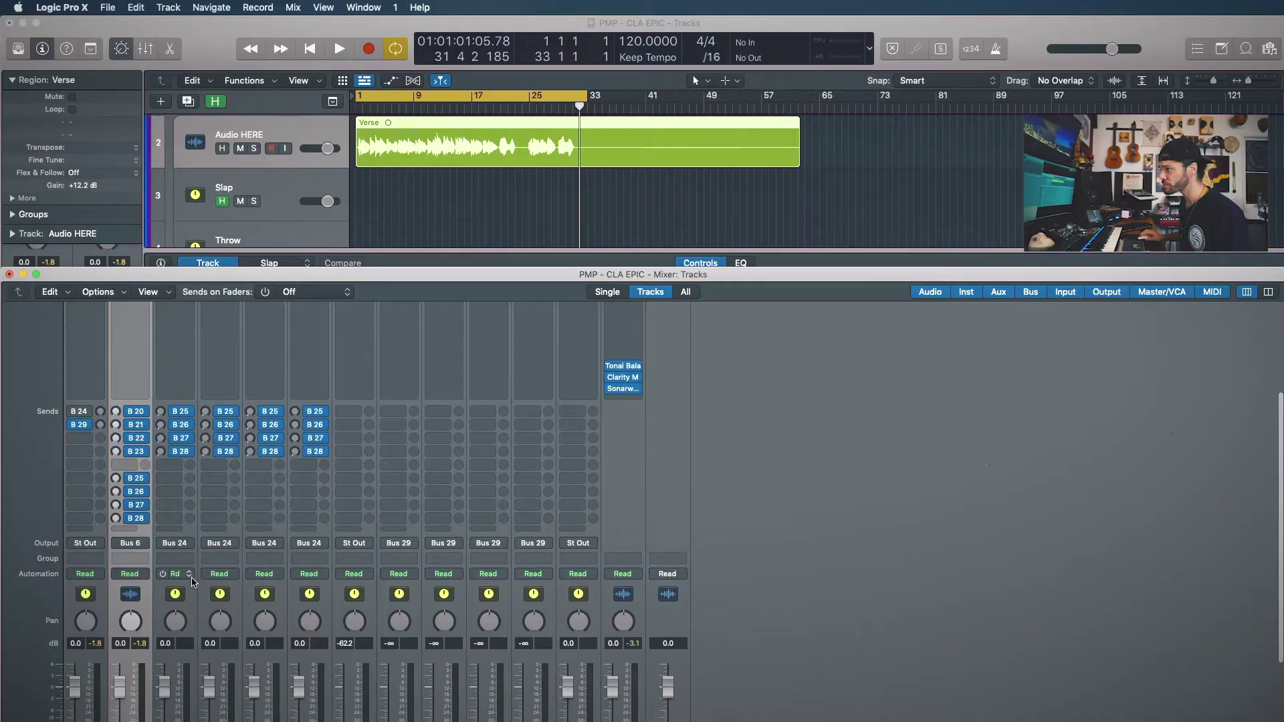
Examine the bus sends on the Audio HERE channel strip in the mixer
scroll(117, 712, "down", 3)
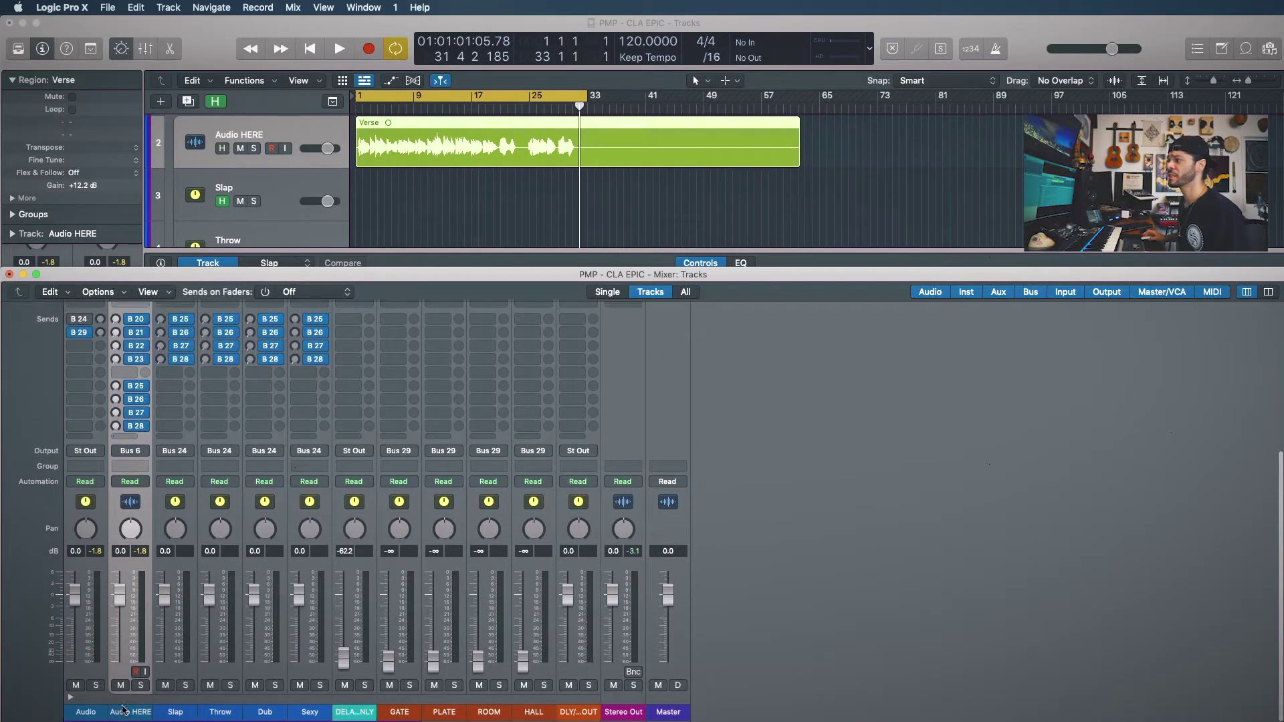
scroll(132, 305, "up", 2)
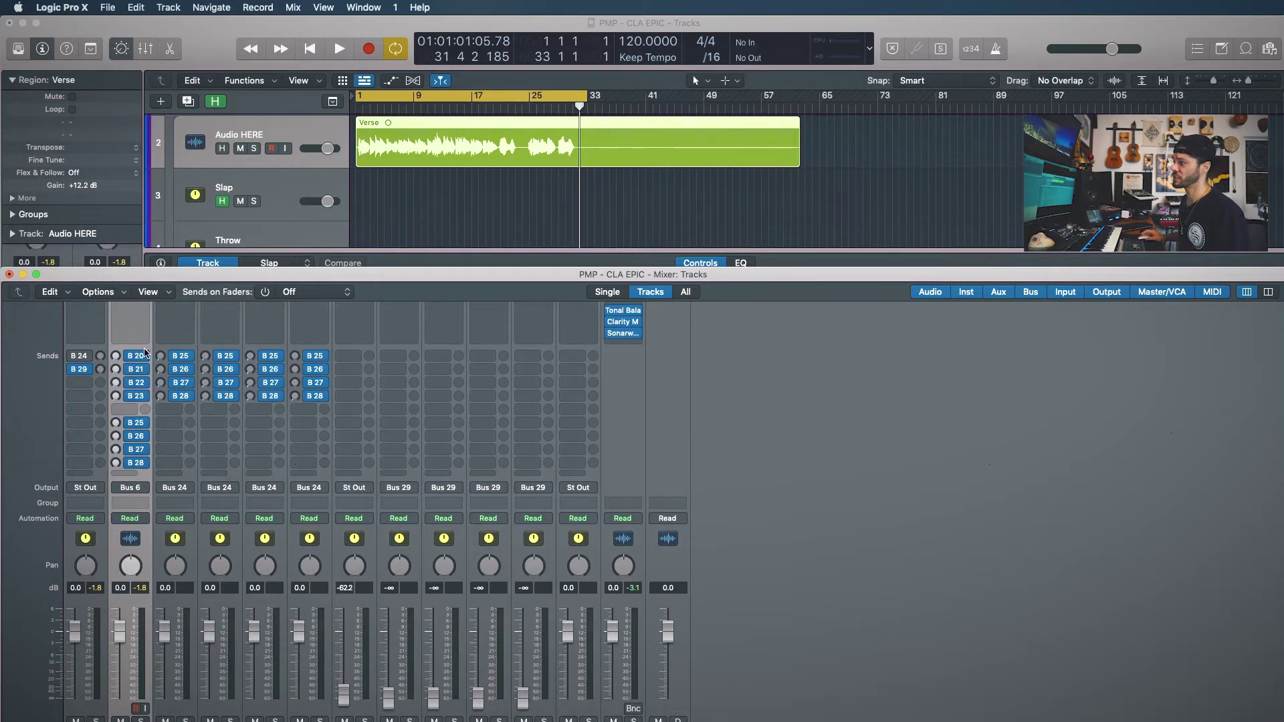
scroll(184, 449, "down", 3)
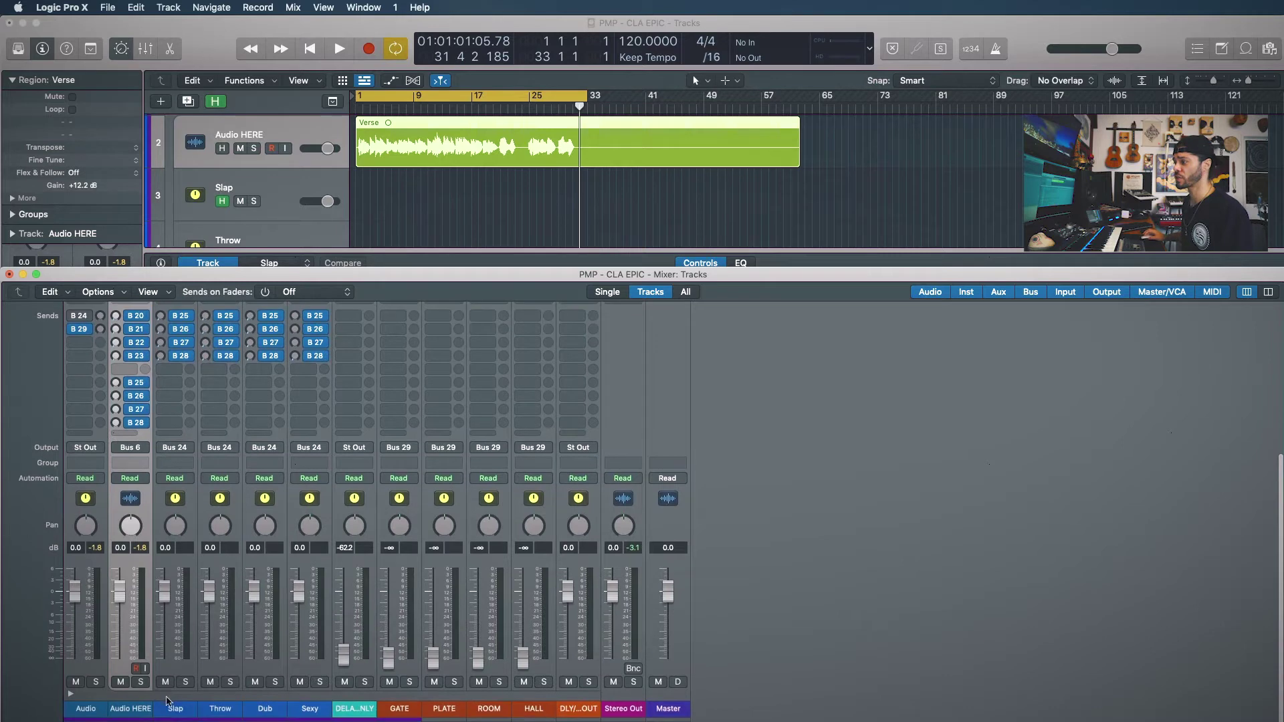
Go through the Slap, Throw, Dub and Sexy delay channels one by one in the mixer
left_click(179, 711)
left_click(222, 713)
left_click(263, 712)
left_click(308, 713)
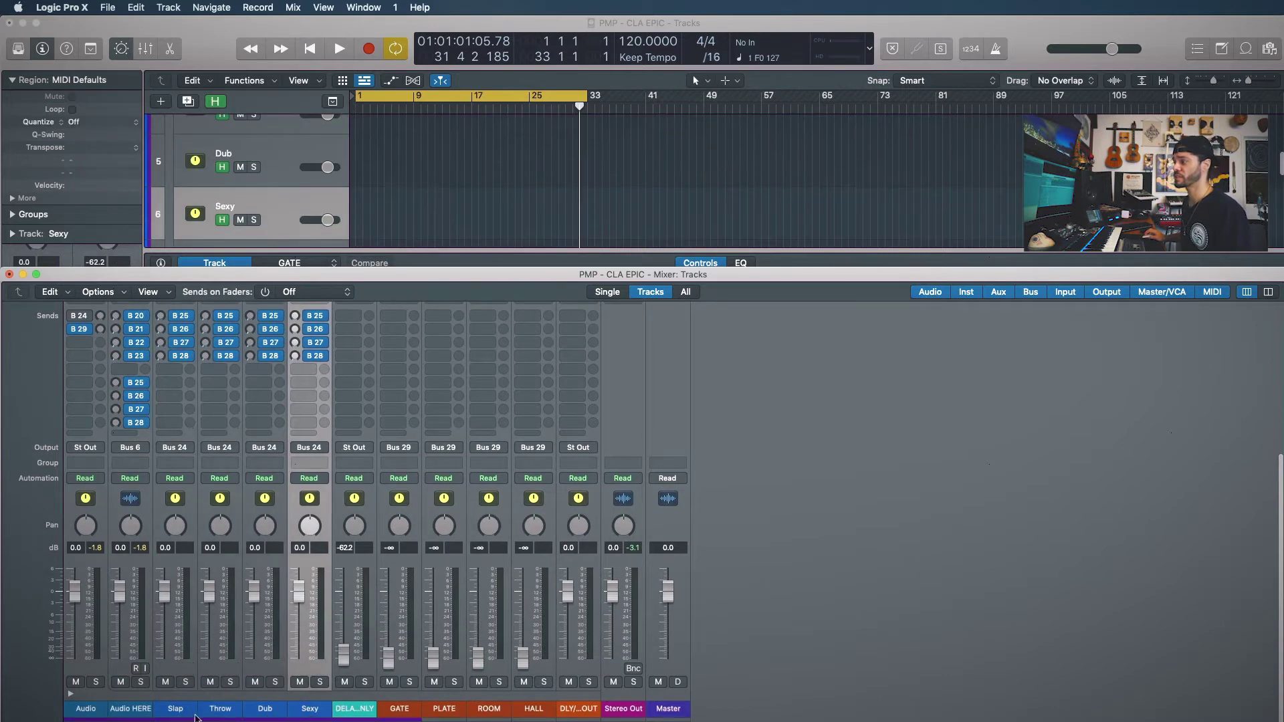
left_click(180, 716)
left_click(216, 713)
left_click(265, 710)
left_click(310, 710)
scroll(131, 414, "up", 4)
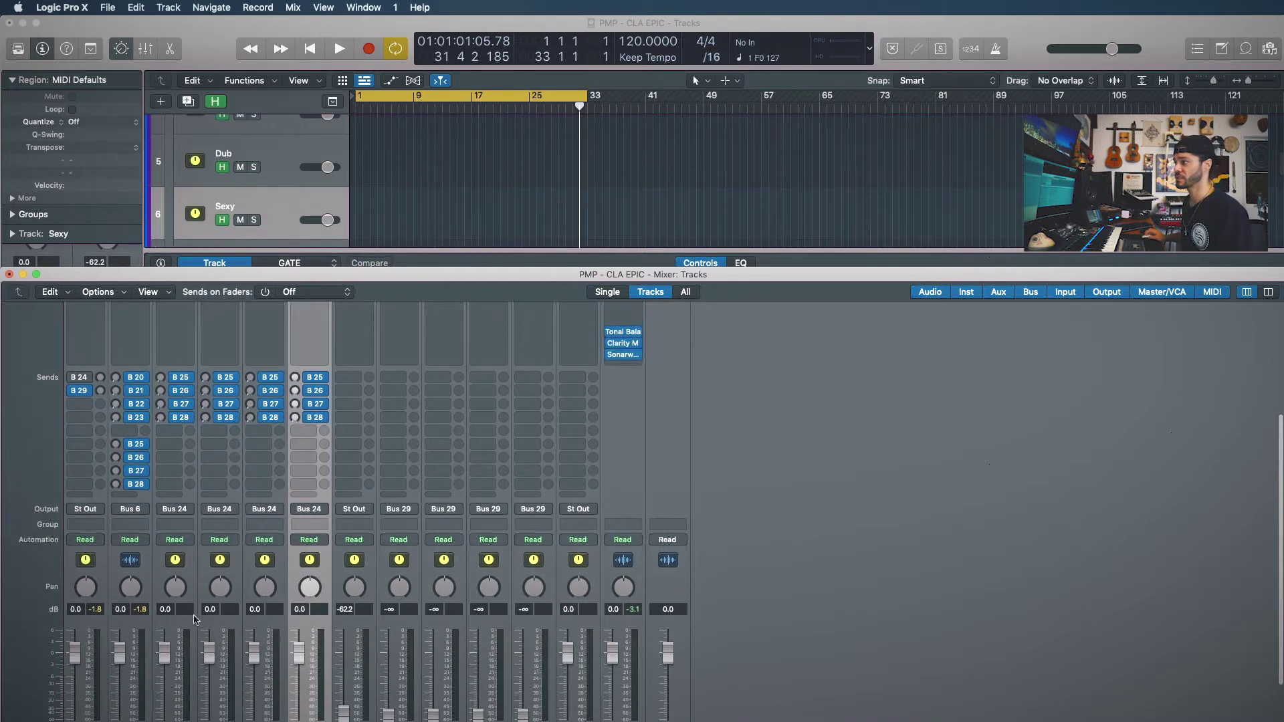
Select the Slap, Throw, Dub and Sexy channels together and examine their sends to buses 25 to 28
left_click(145, 390)
left_click(259, 710)
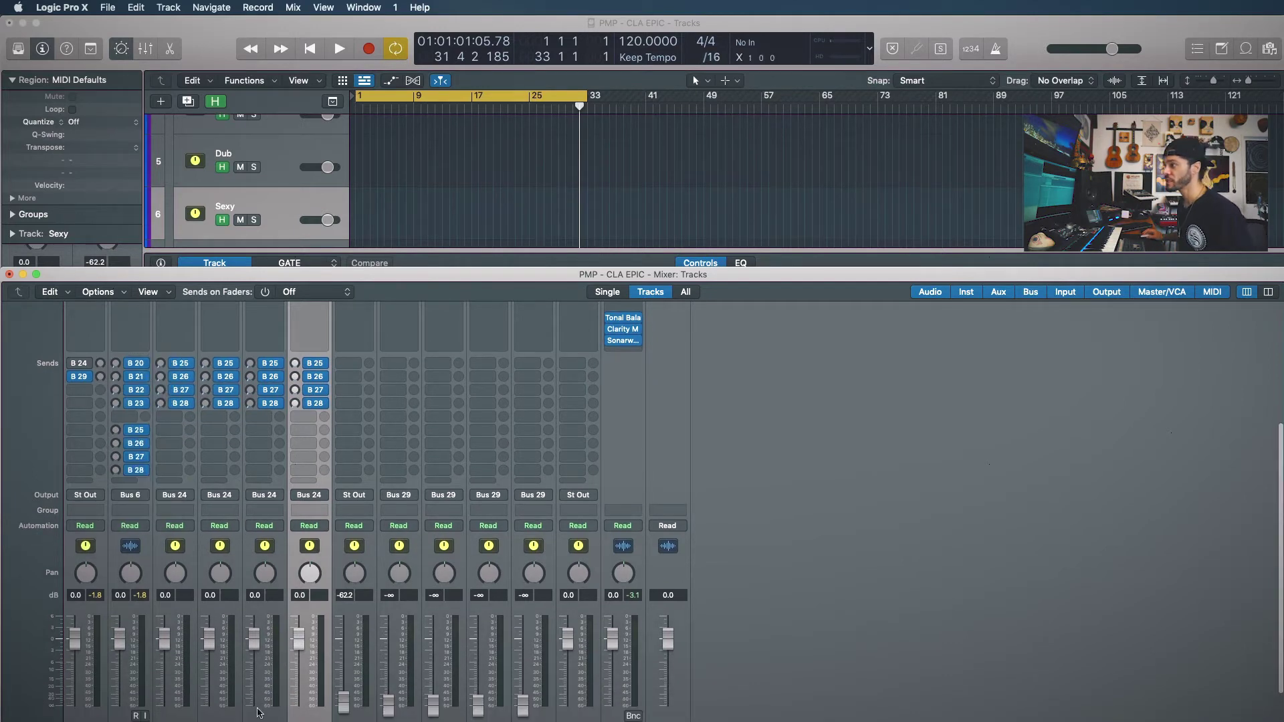
scroll(199, 610, "down", 3)
scroll(199, 610, "up", 2)
left_click(194, 419)
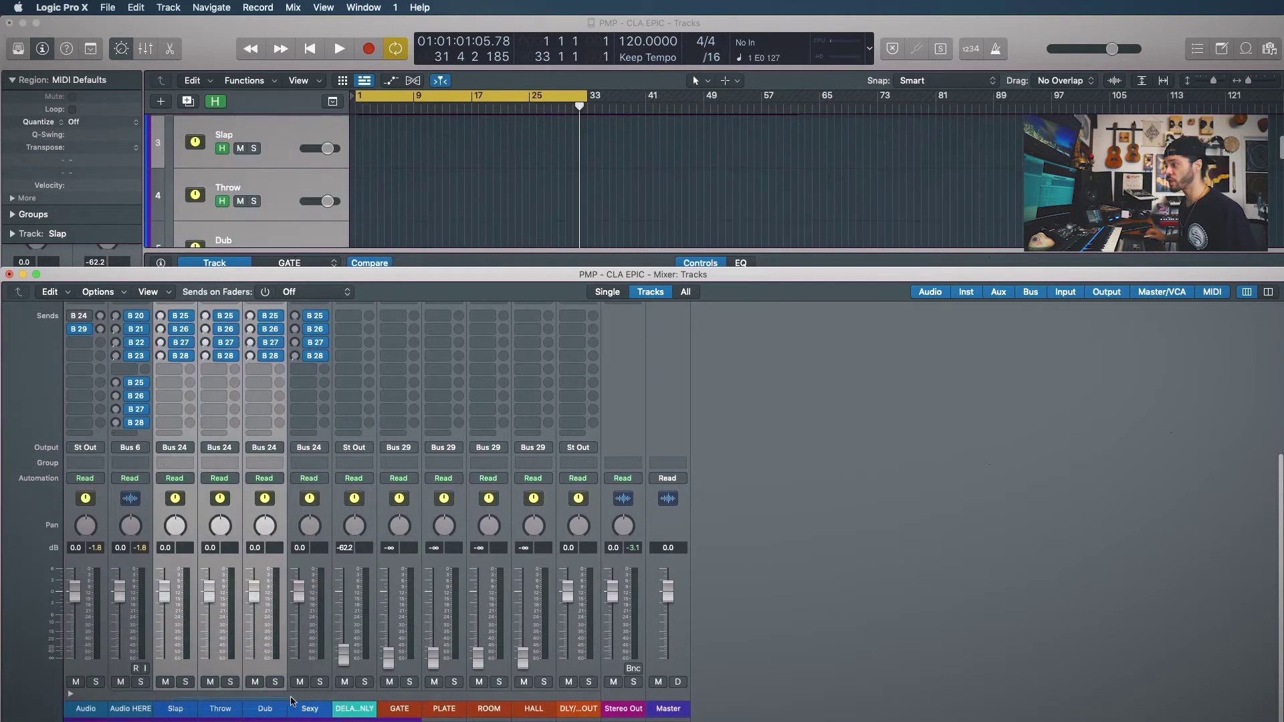
scroll(195, 419, "up", 5)
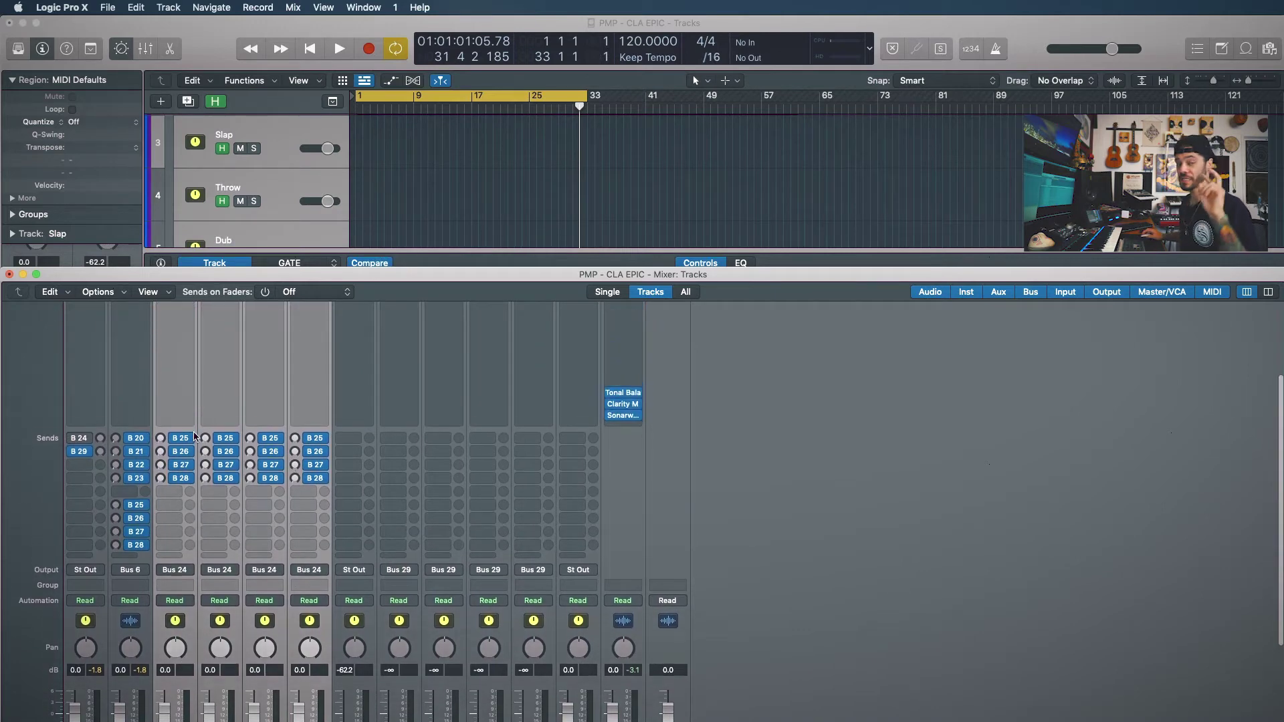
scroll(174, 445, "down", 1)
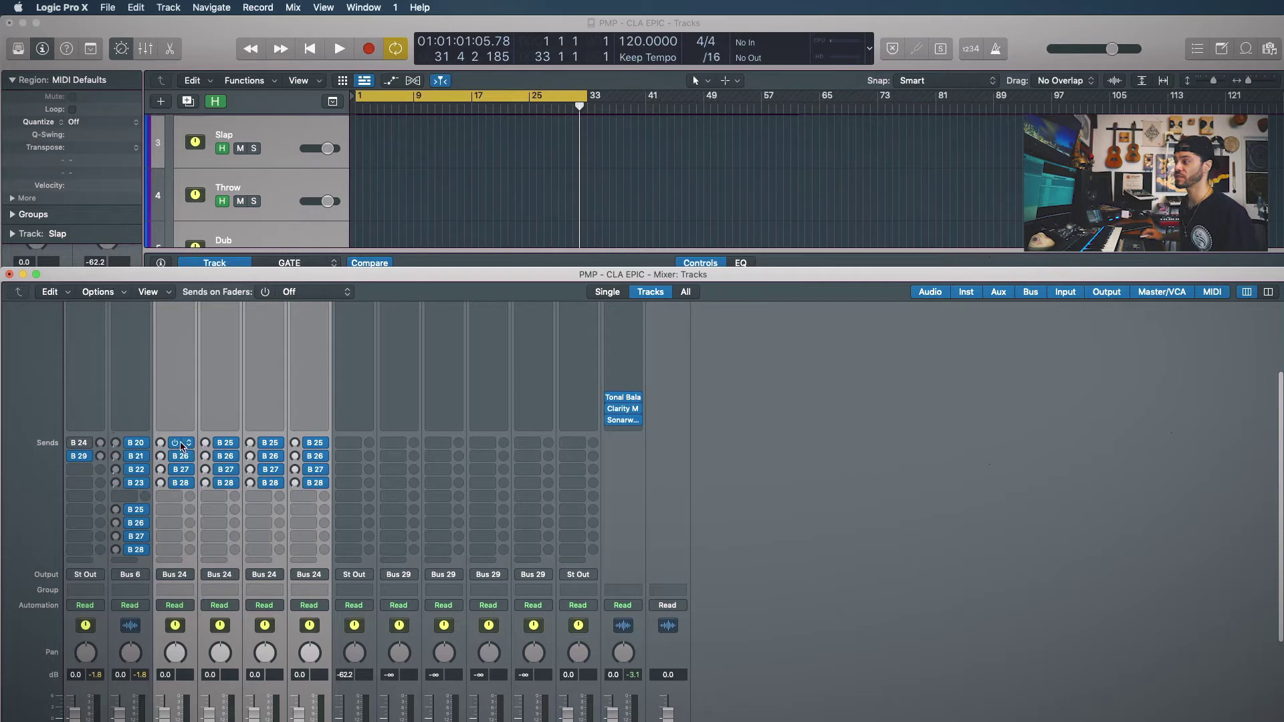
scroll(183, 493, "down", 5)
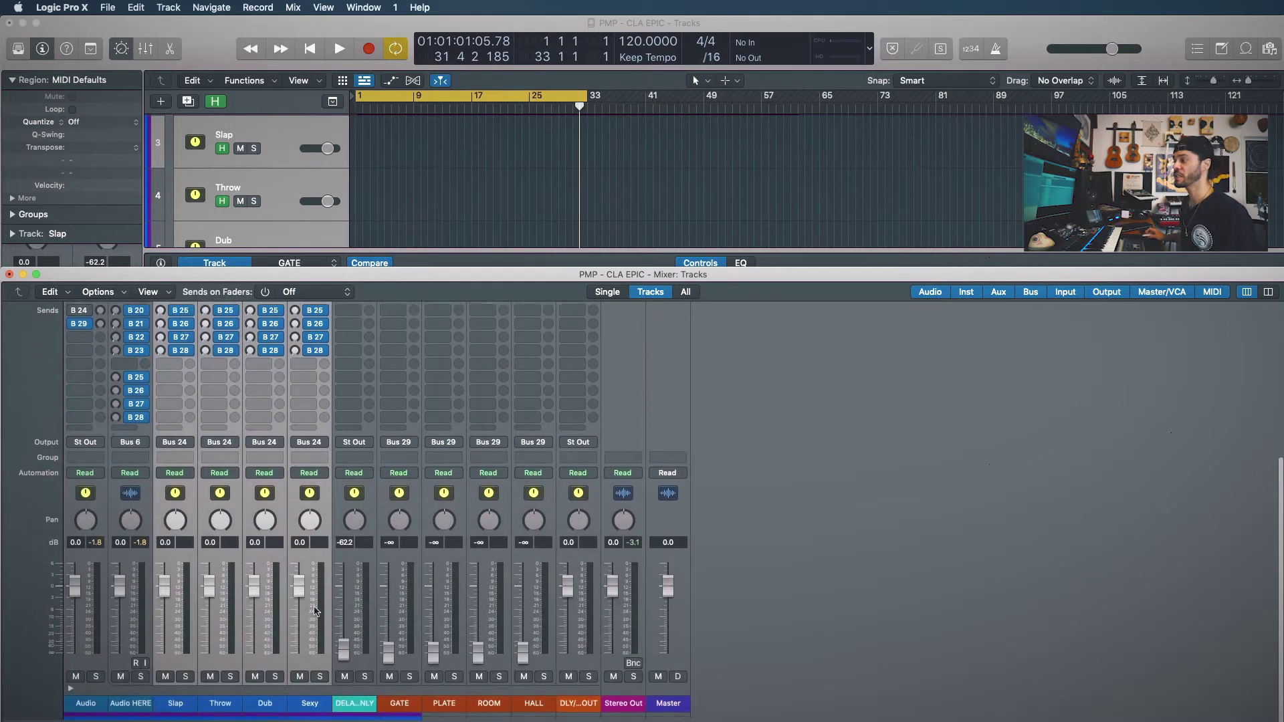
scroll(145, 495, "up", 2)
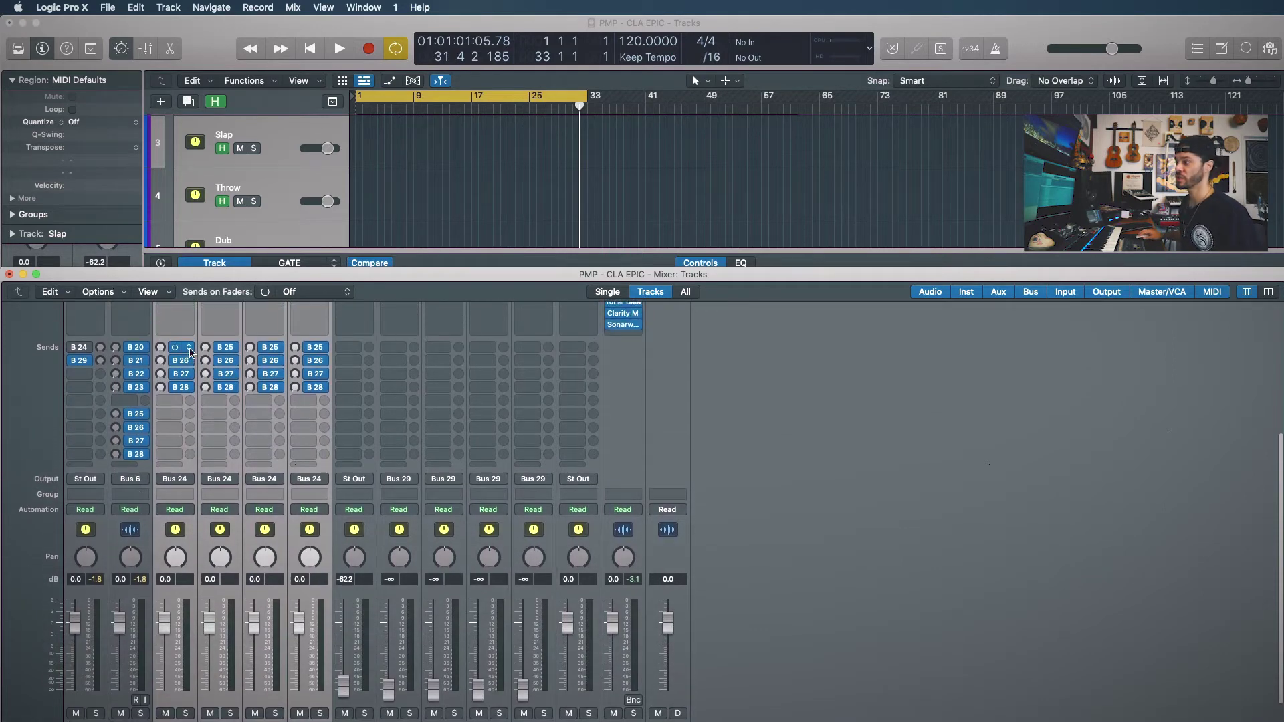
scroll(456, 680, "down", 2)
Select the GATE, PLATE, ROOM and HALL channels together and examine their bus inputs and Audio FX
left_click_drag(402, 709, 533, 709)
scroll(428, 683, "up", 8)
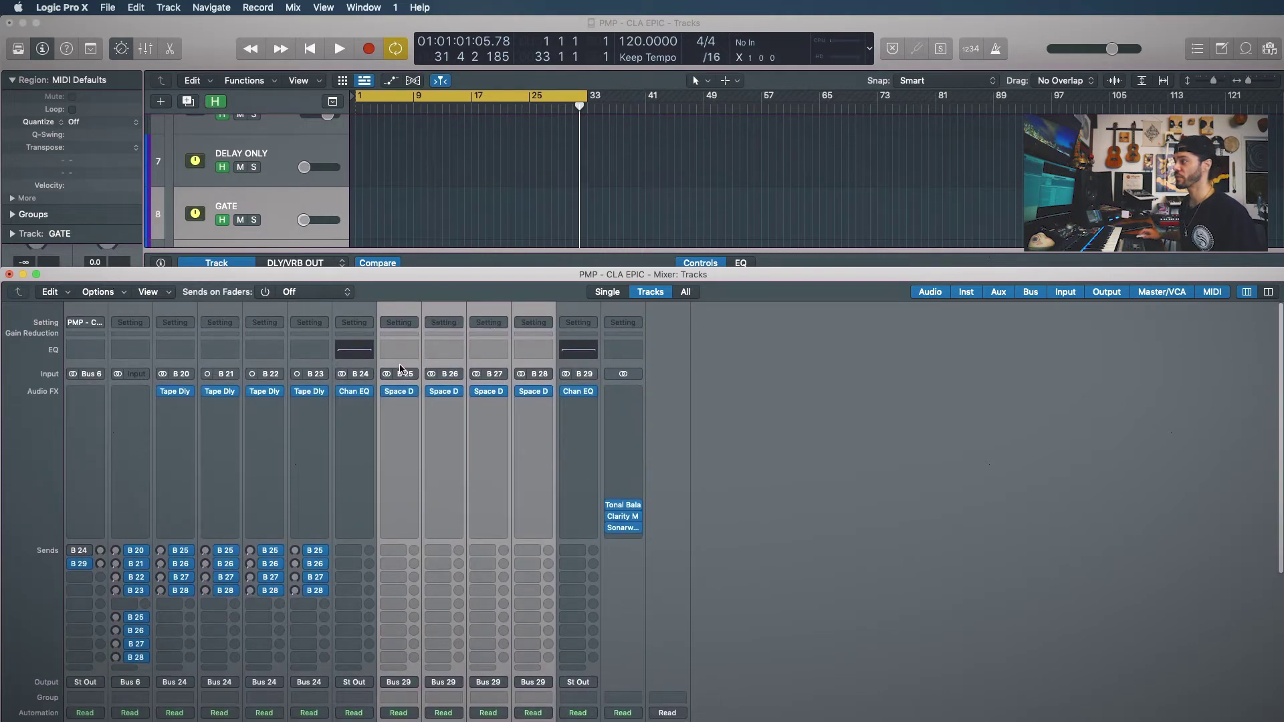
scroll(496, 551, "down", 3)
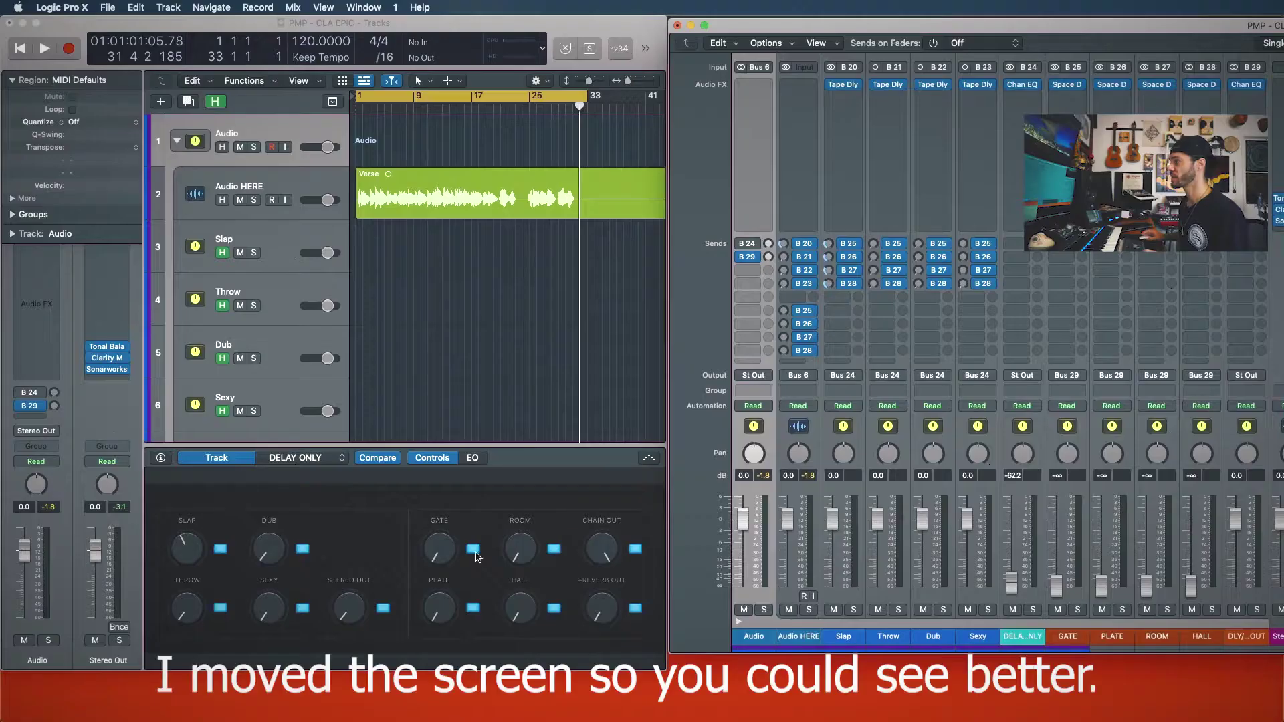
Raise the SLAP and DUB knobs to demonstrate the sends they control, checking the Slap channel, and return both knobs to minimum
left_click(189, 542)
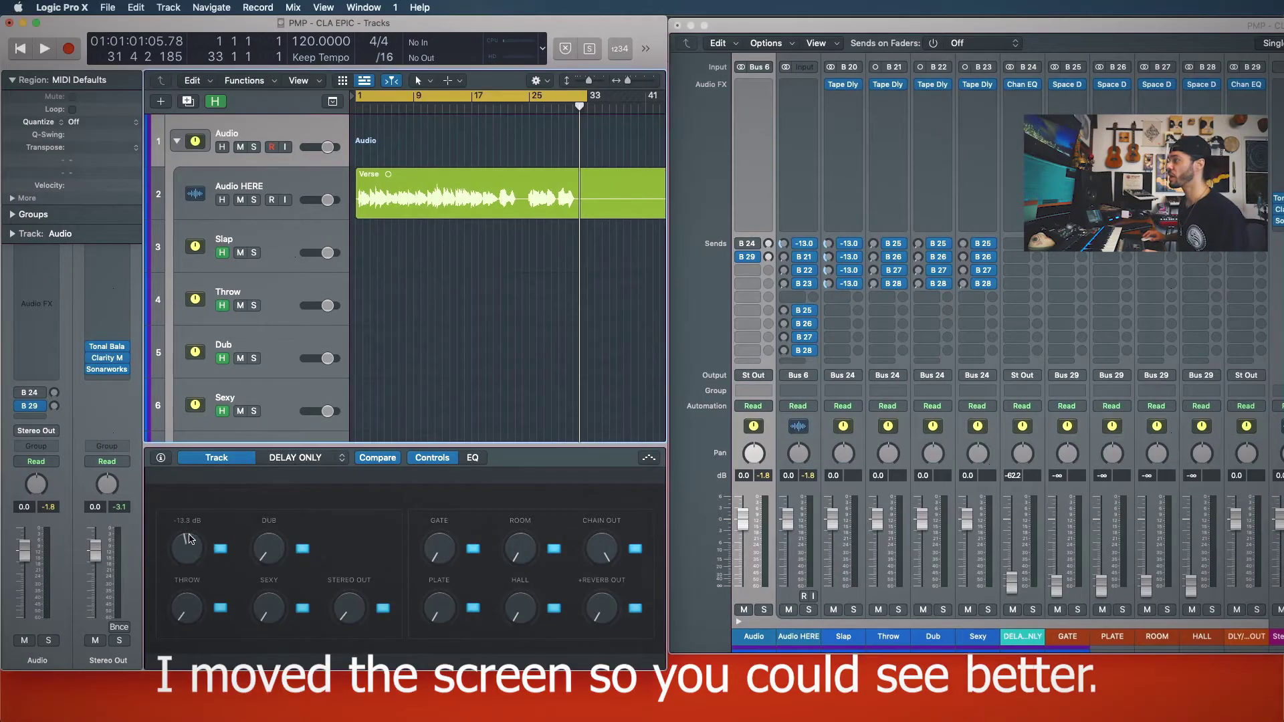
left_click_drag(188, 563, 181, 479)
left_click(844, 639)
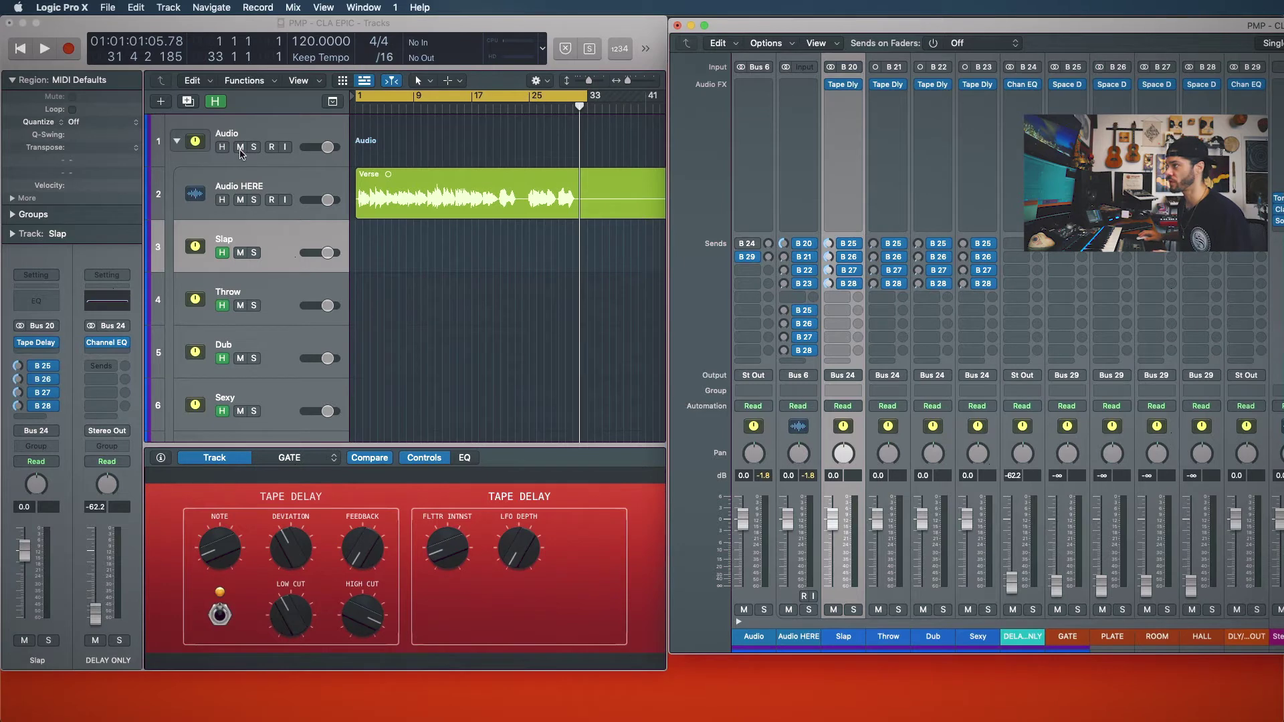
left_click(278, 142)
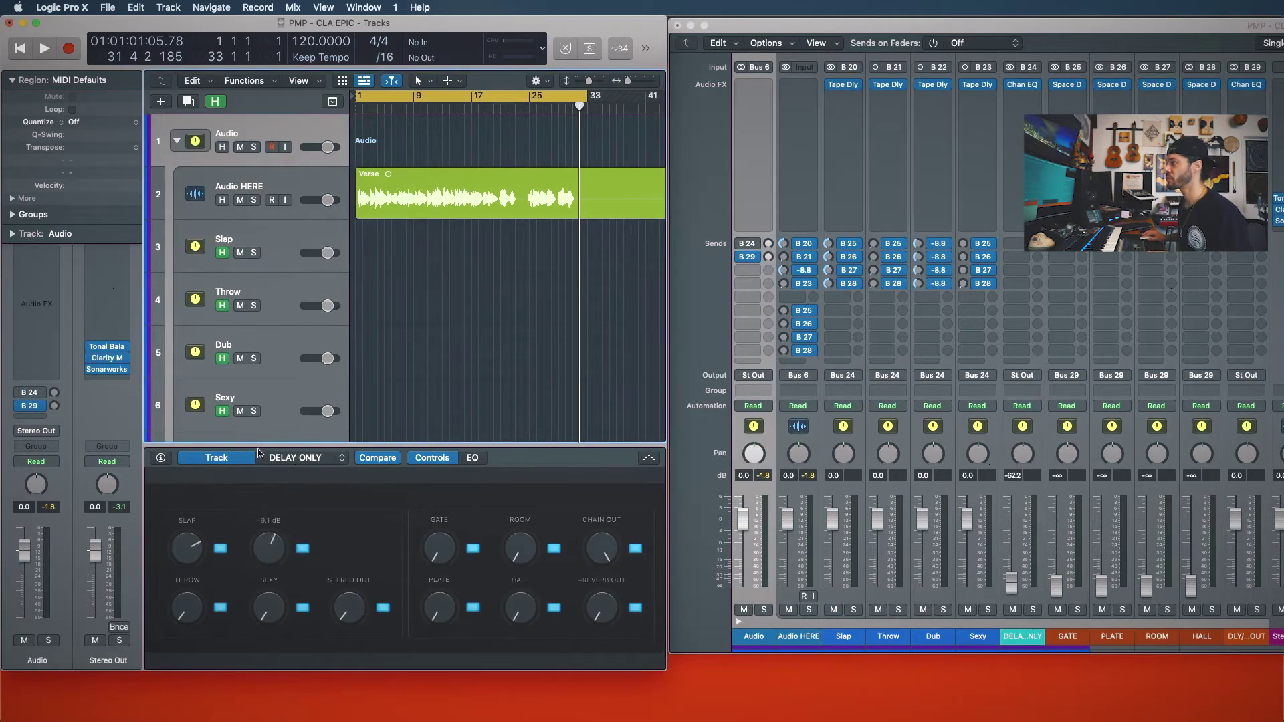
left_click_drag(193, 539, 192, 620)
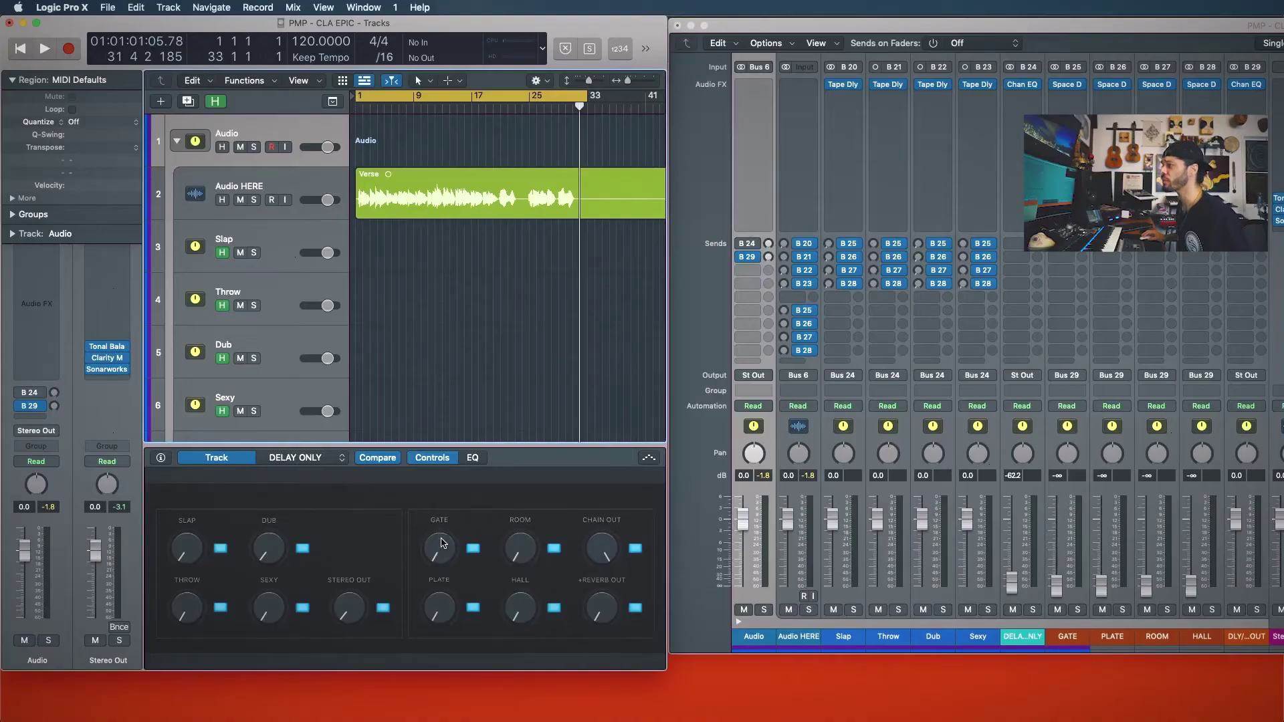
Test the GATE knob against its mixer fader and go through the GATE, PLATE, ROOM and HALL channels one by one
left_click_drag(441, 543, 443, 552)
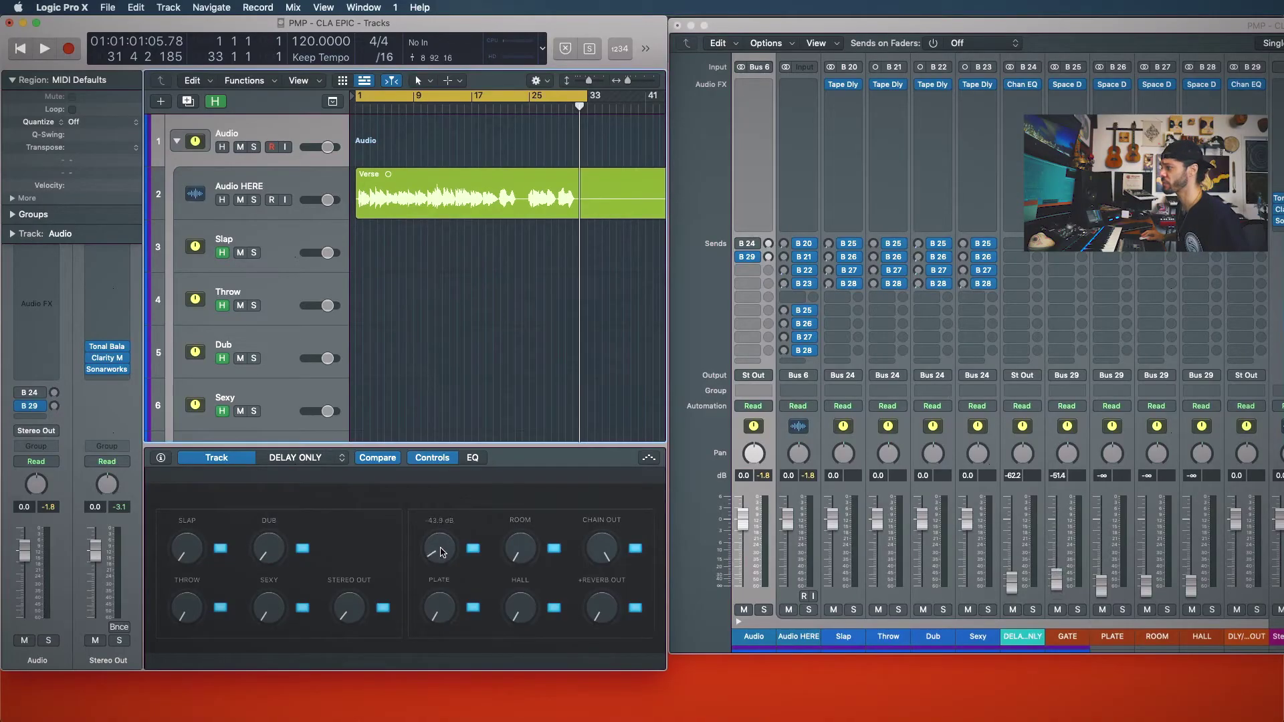
left_click(1066, 639)
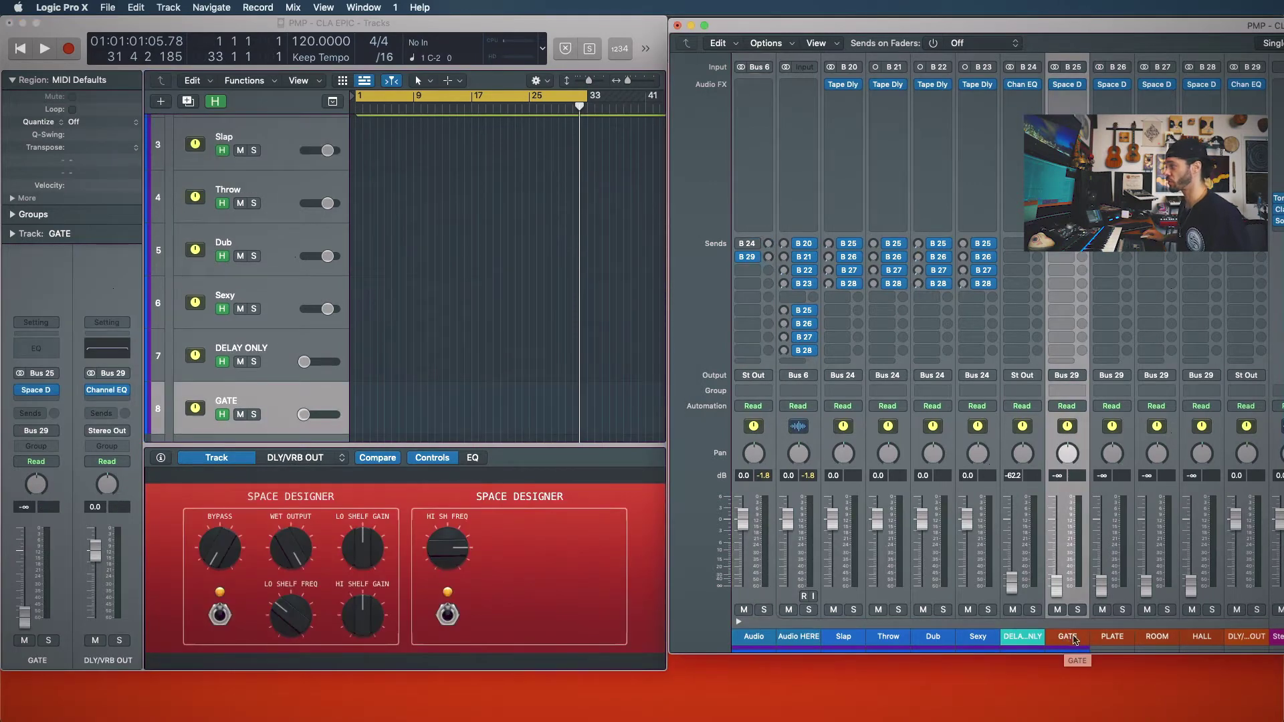
left_click(1122, 639)
left_click(1157, 637)
left_click(1197, 636)
left_click(1063, 638)
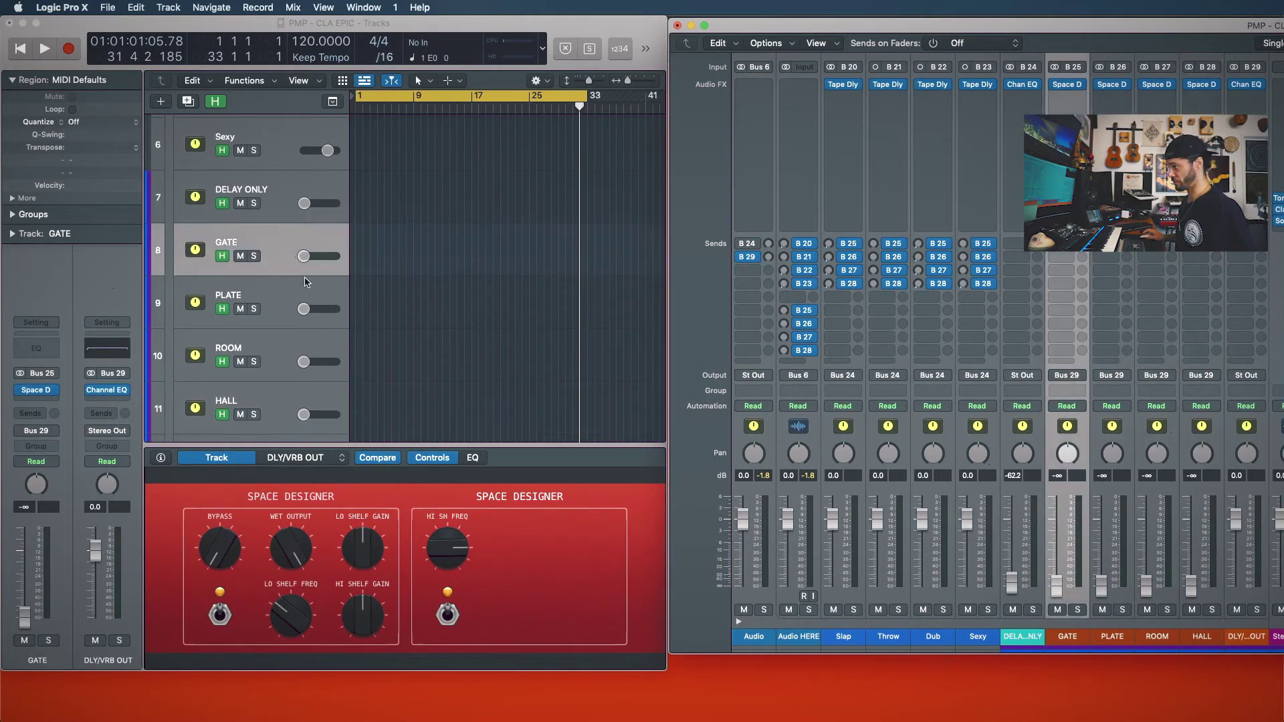
Reselect the Audio track and try the GATE knob at about -9.9 dB before returning it to minimum
scroll(279, 141, "up", 5)
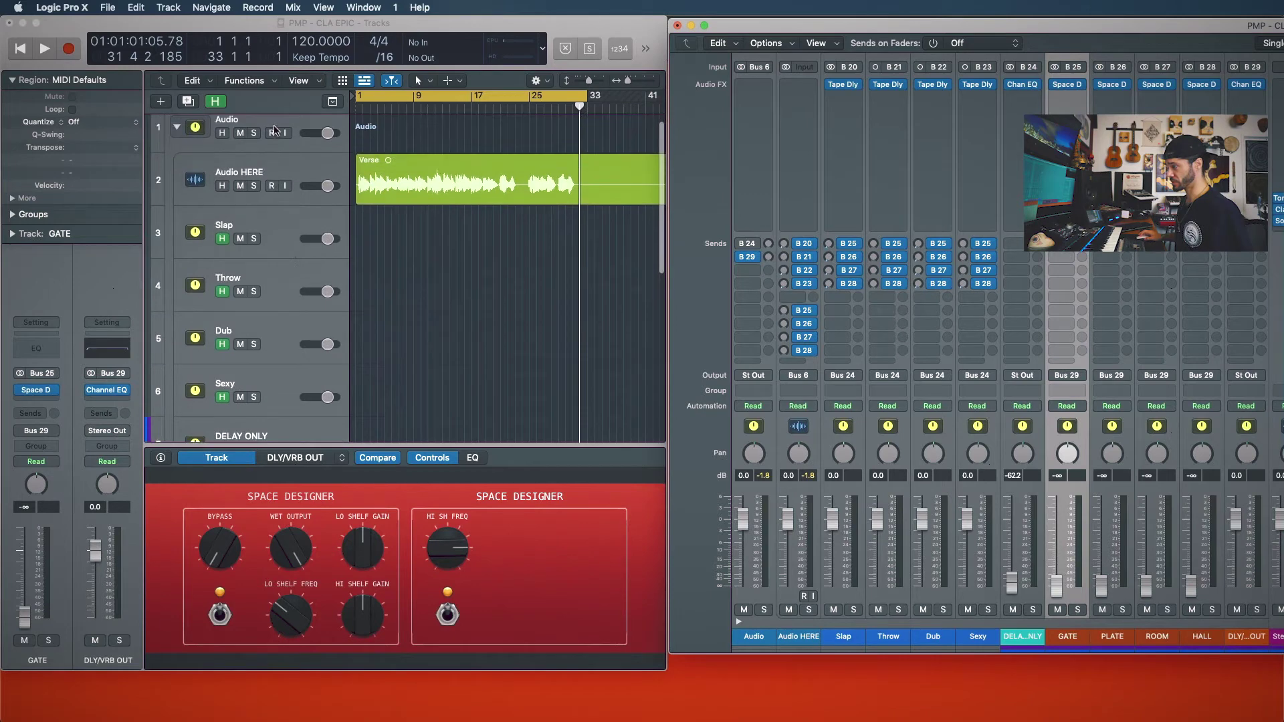
left_click(286, 126)
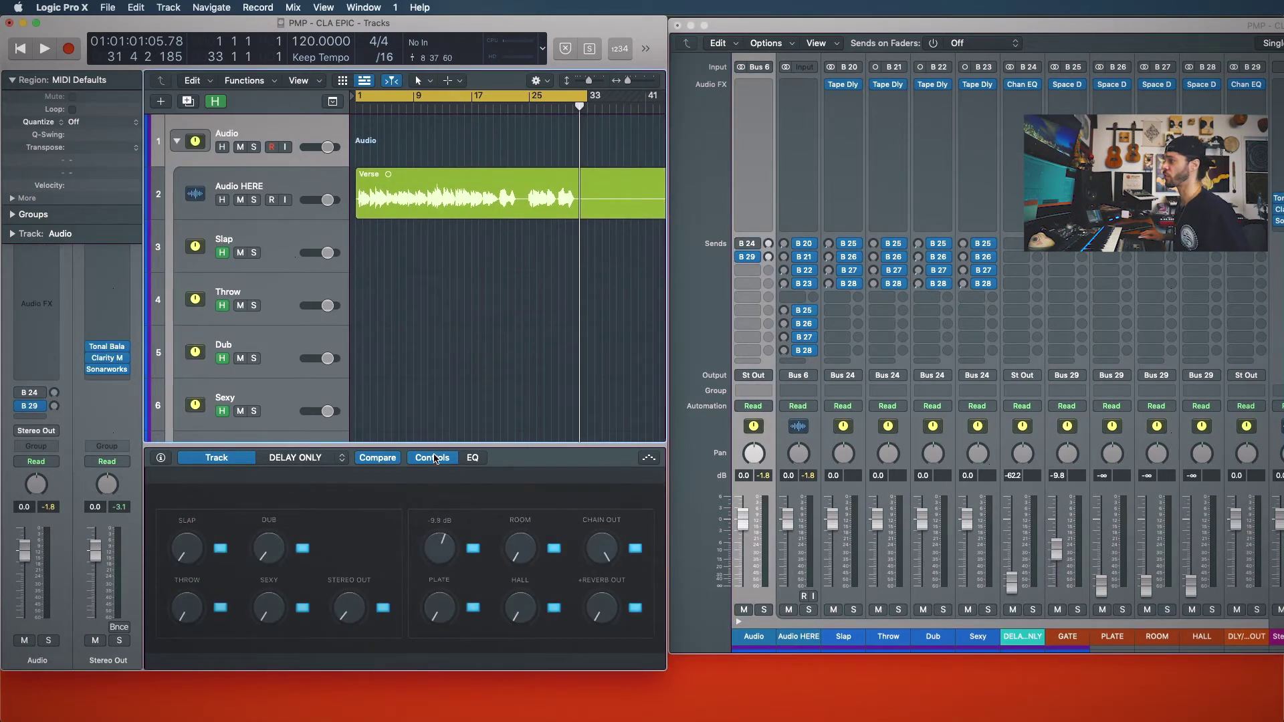
left_click_drag(443, 311, 443, 717)
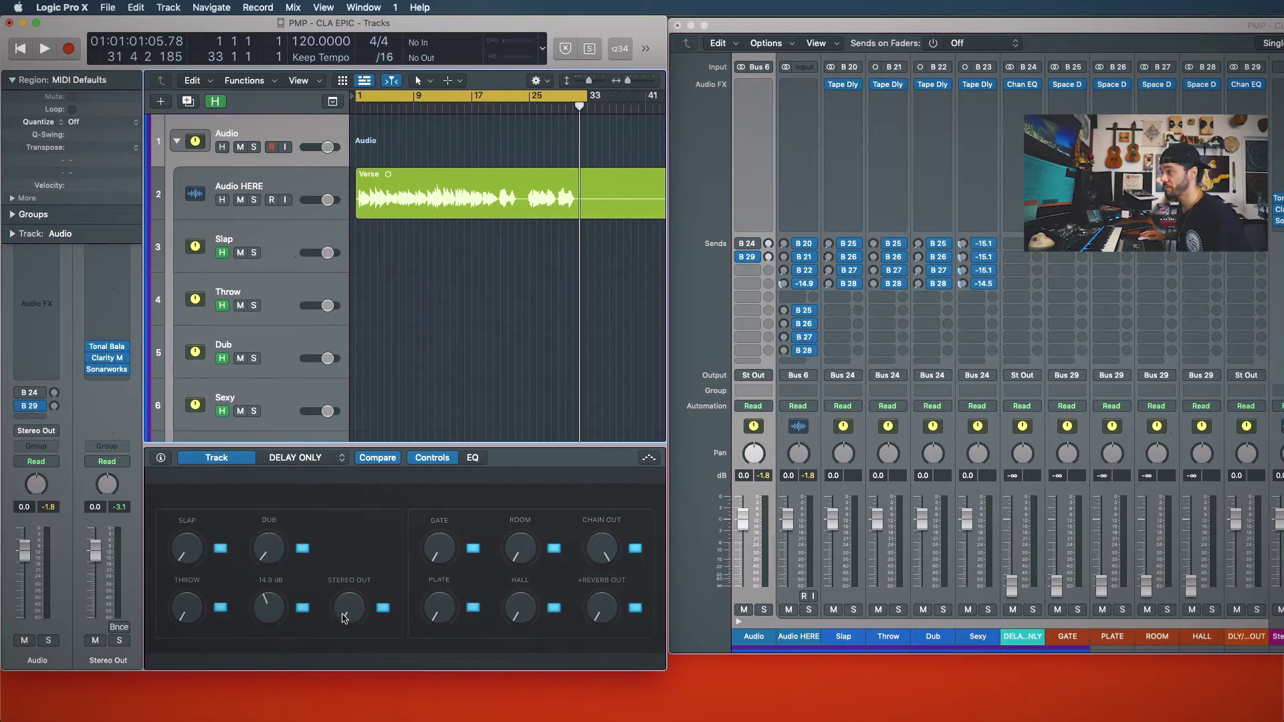
Try the STEREO OUT knob at about -7.0 dB to demonstrate the DELAY ONLY fader, and return it to minimum
left_click_drag(351, 619, 357, 577)
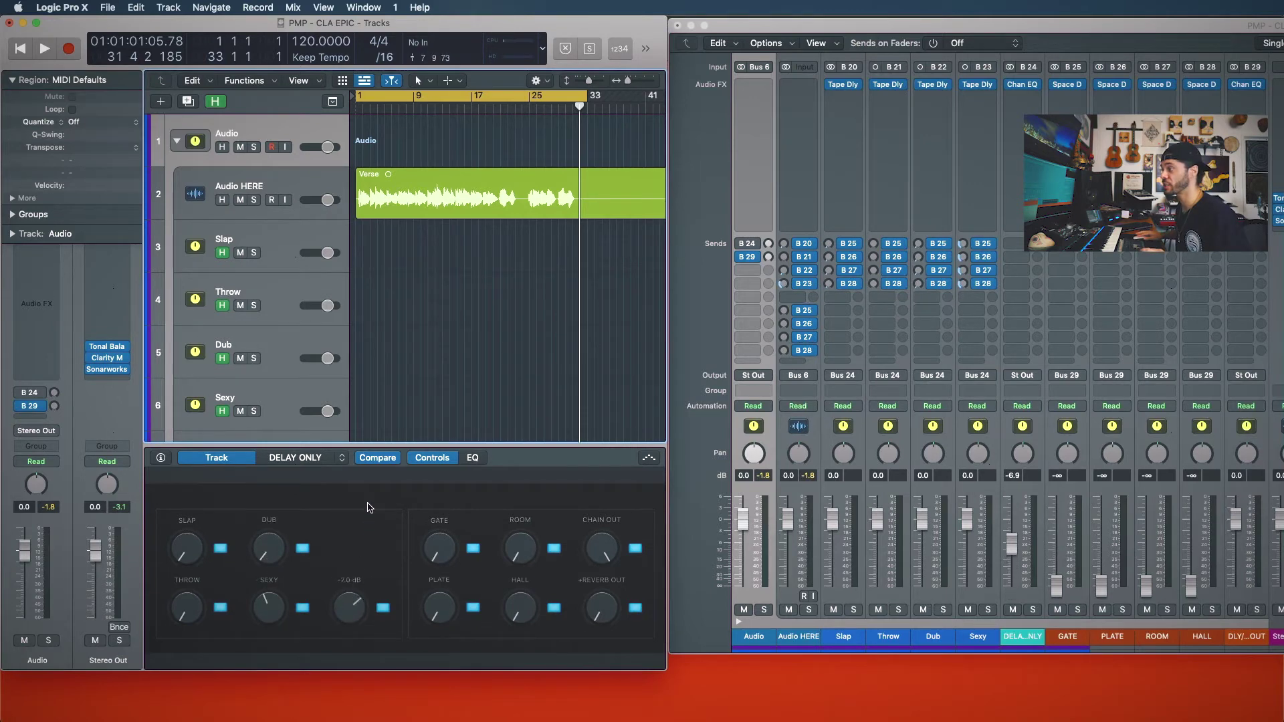
left_click_drag(369, 512, 369, 677)
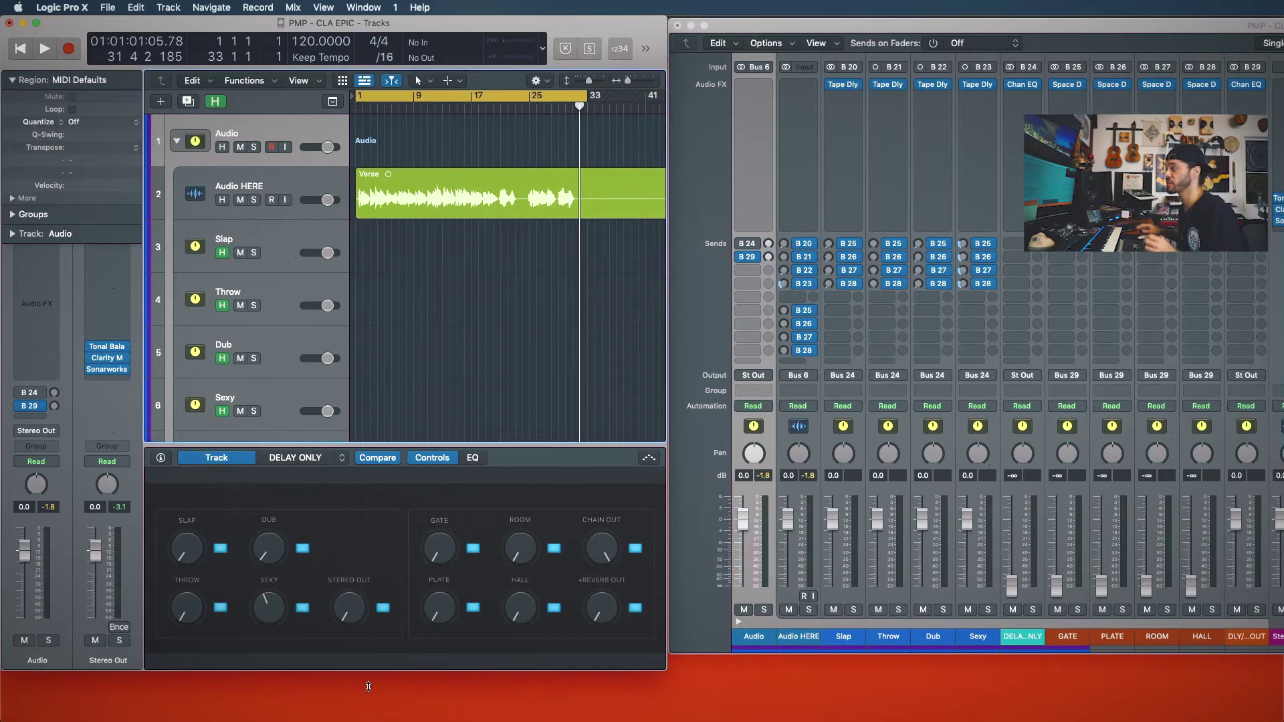
left_click_drag(357, 607, 347, 587)
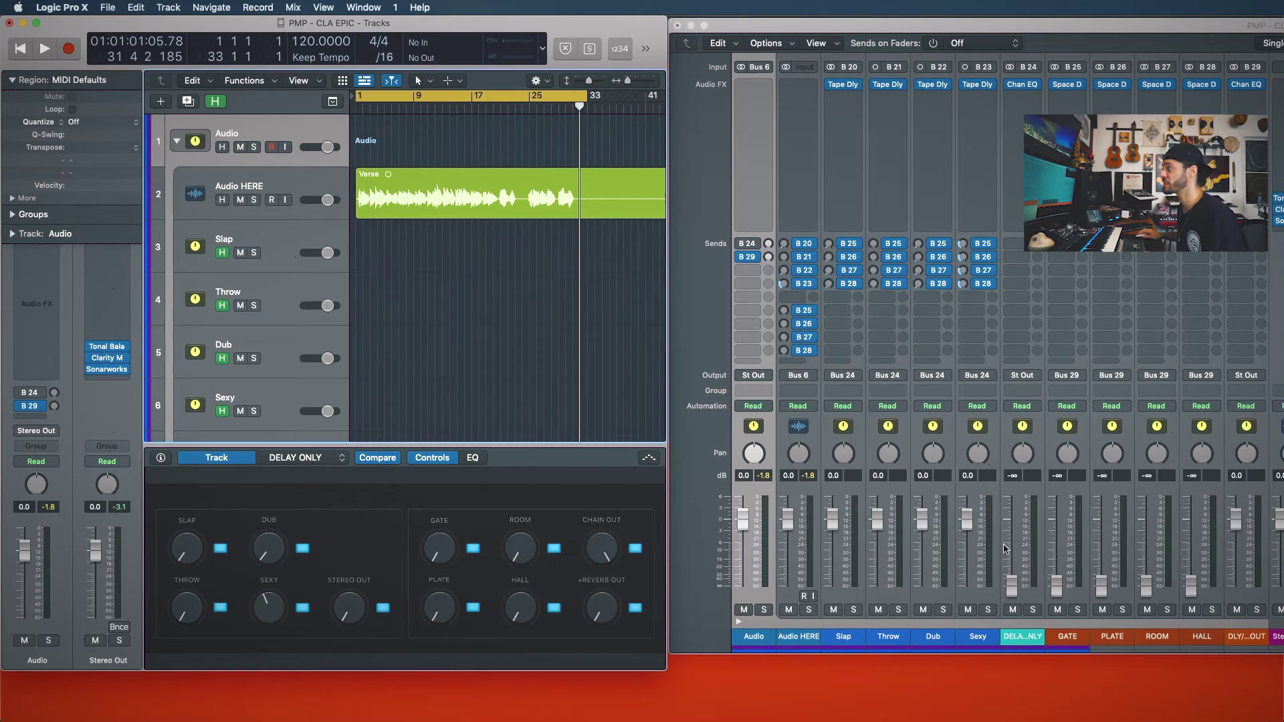
Examine the DELAY ONLY channel and the Bus 24 outputs of Slap, Throw, Dub and Sexy, and return to the Audio track
left_click(1029, 639)
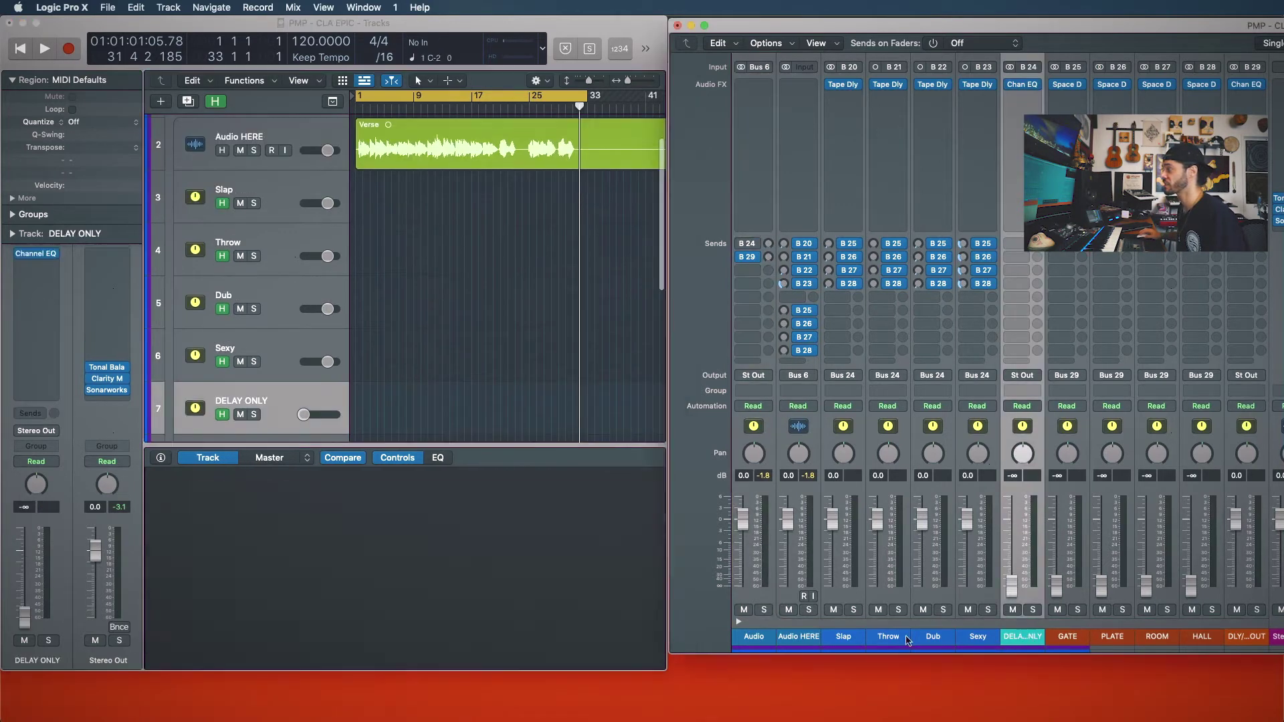
left_click_drag(845, 639, 985, 640)
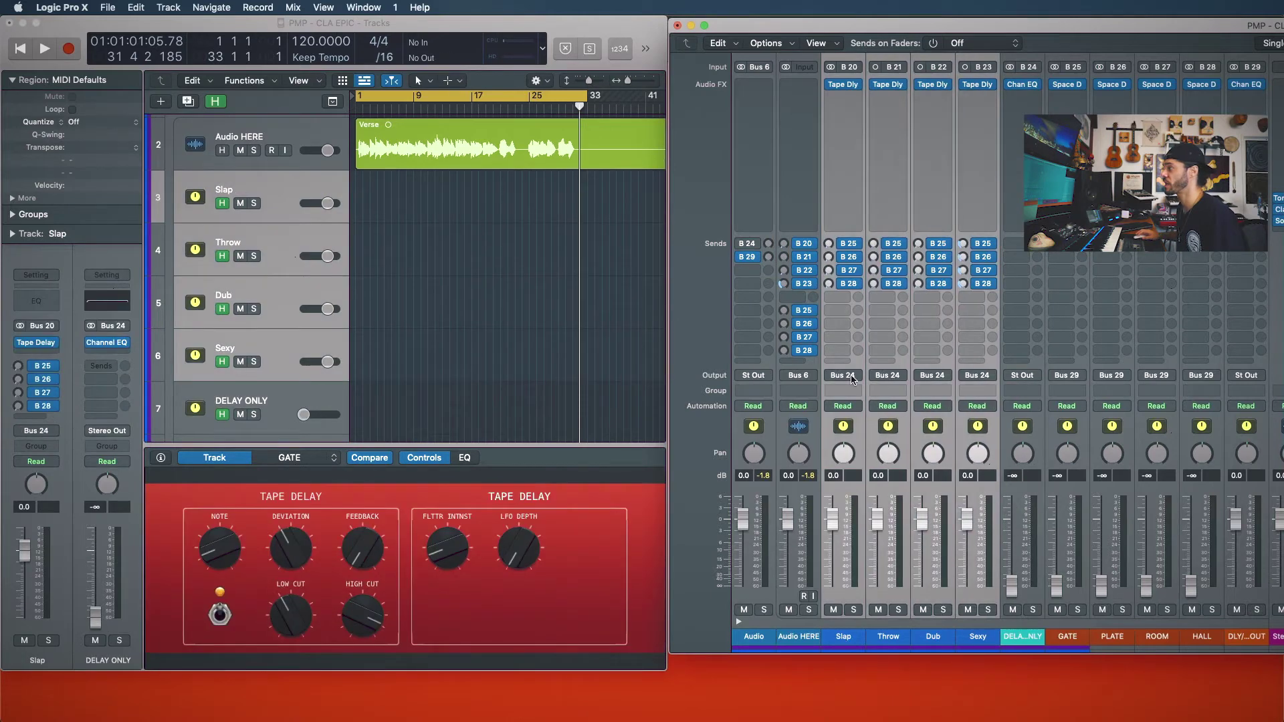
scroll(1018, 465, "up", 3)
scroll(1012, 569, "down", 3)
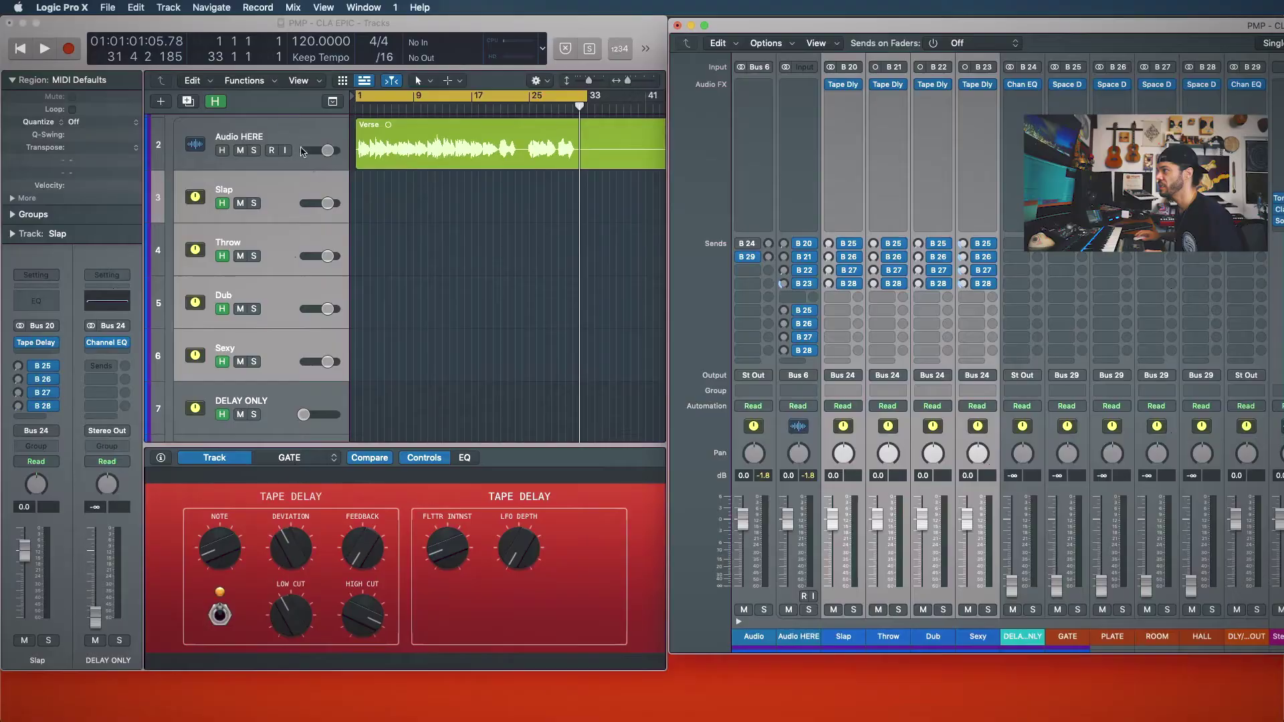
scroll(282, 156, "up", 2)
left_click(284, 158)
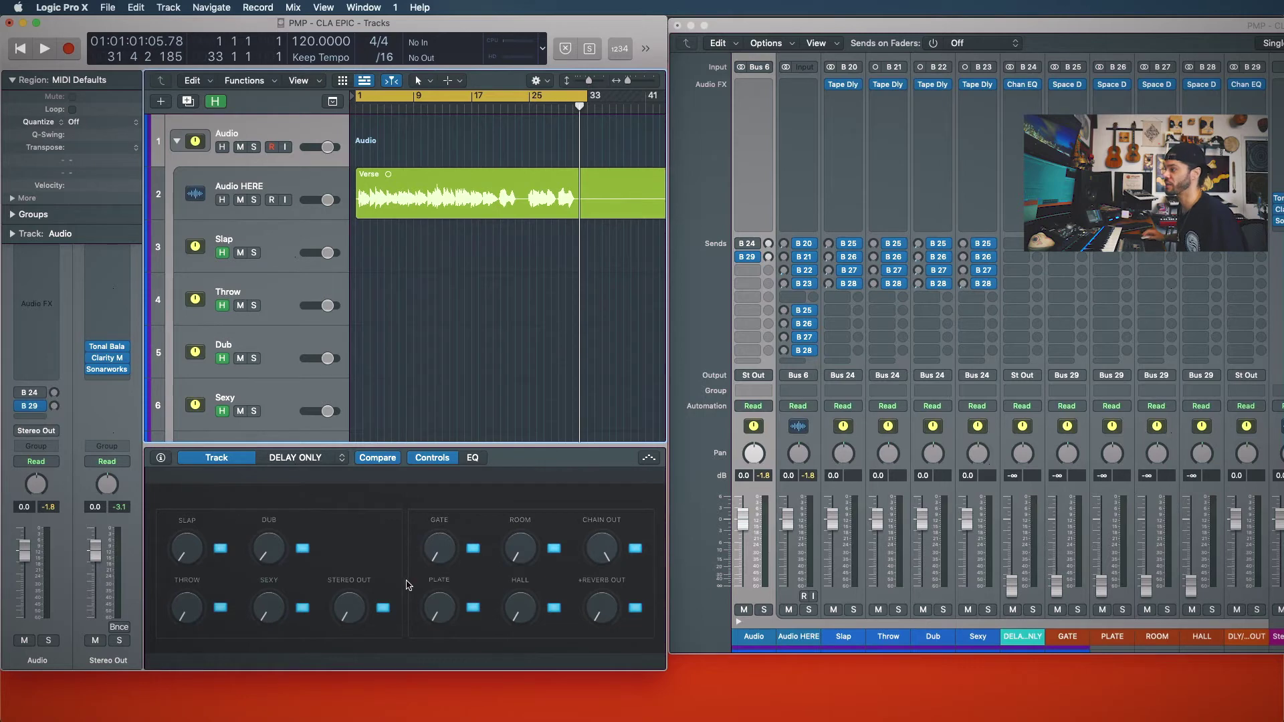
Play the project from the beginning and extend the Tracks and mixer windows downward
key("Return")
key("space")
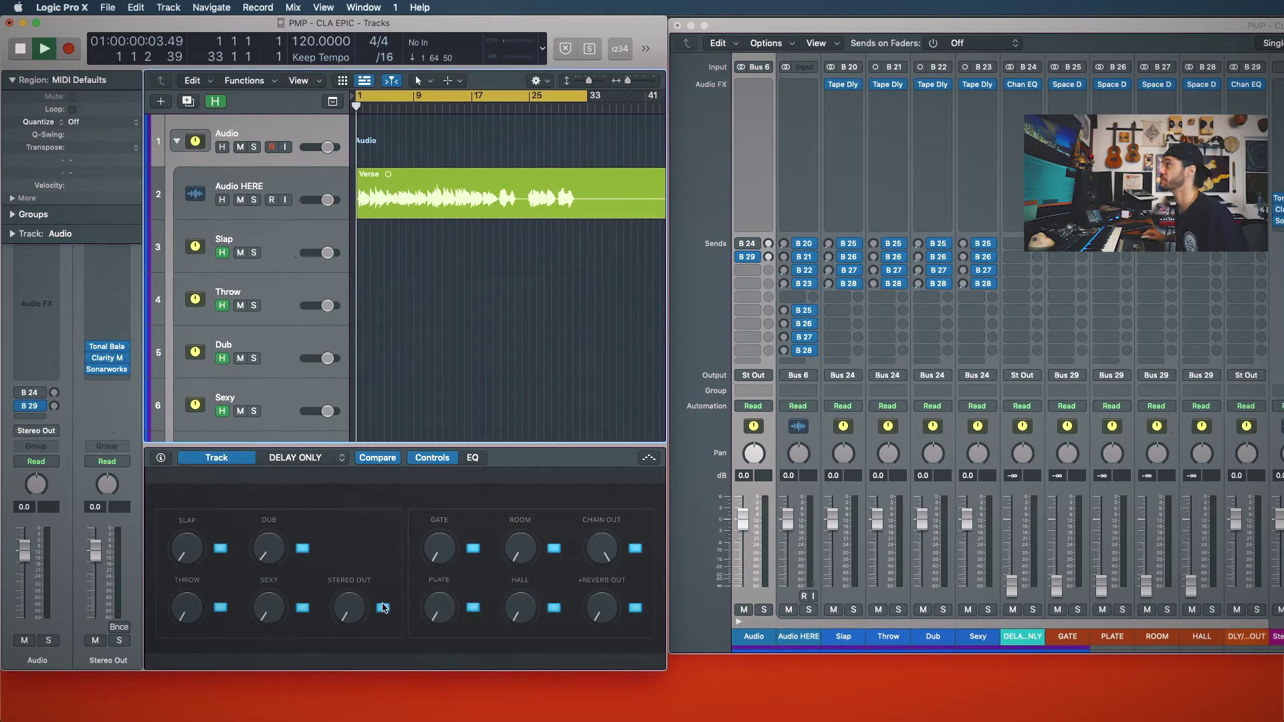
left_click_drag(661, 671, 662, 717)
left_click_drag(670, 652, 671, 702)
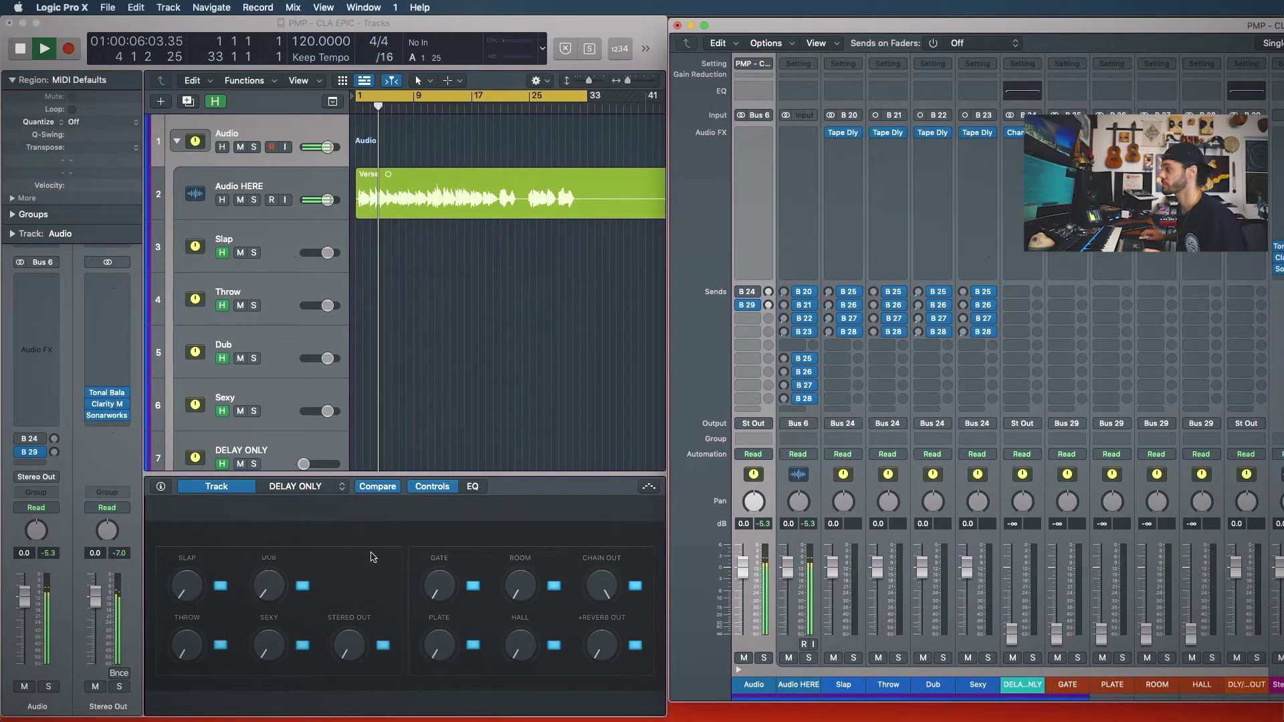
Raise SEXY to about -10.3 dB and STEREO OUT to about -6.4 dB, and toggle the STEREO OUT mute to compare
left_click_drag(269, 645, 271, 560)
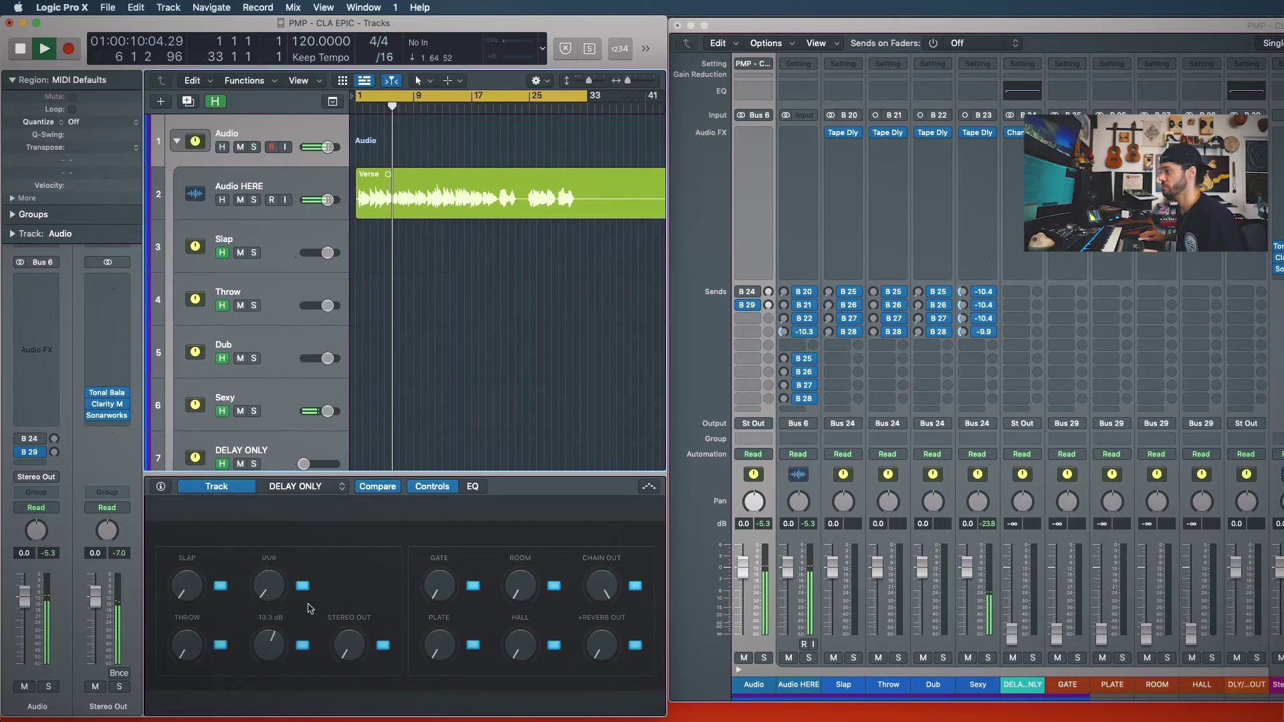
left_click_drag(352, 660, 357, 542)
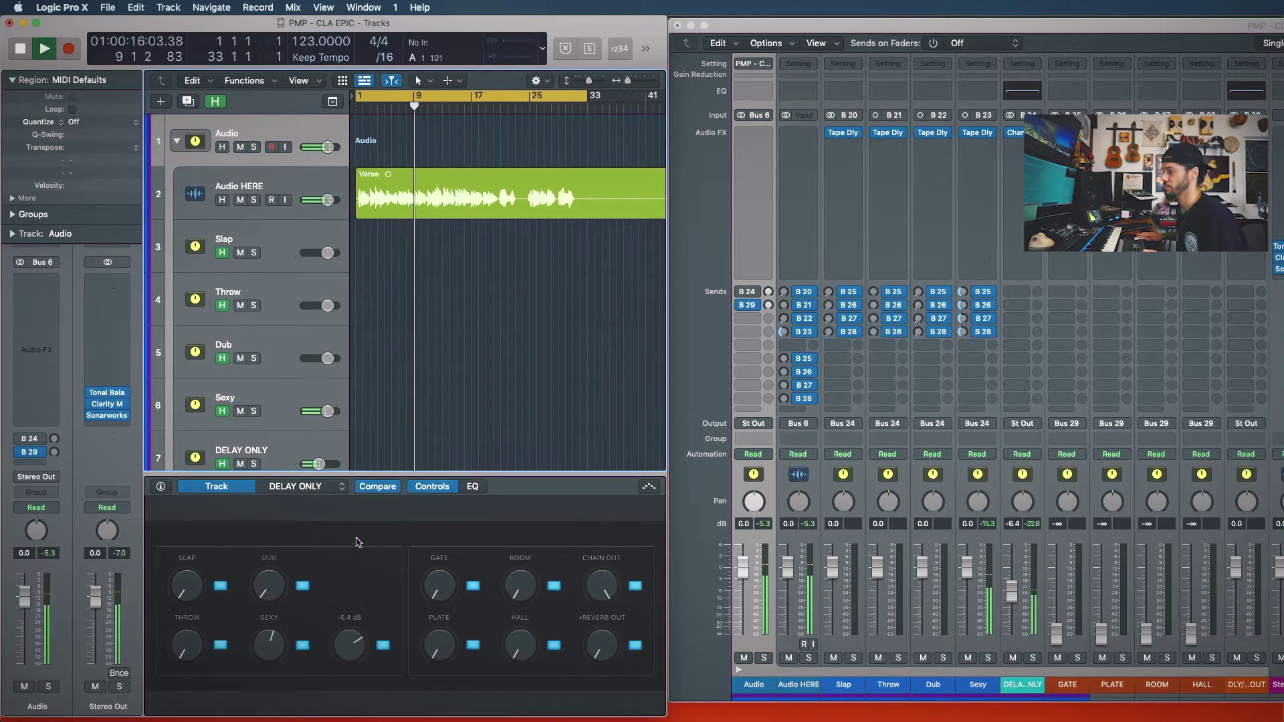
left_click(381, 645)
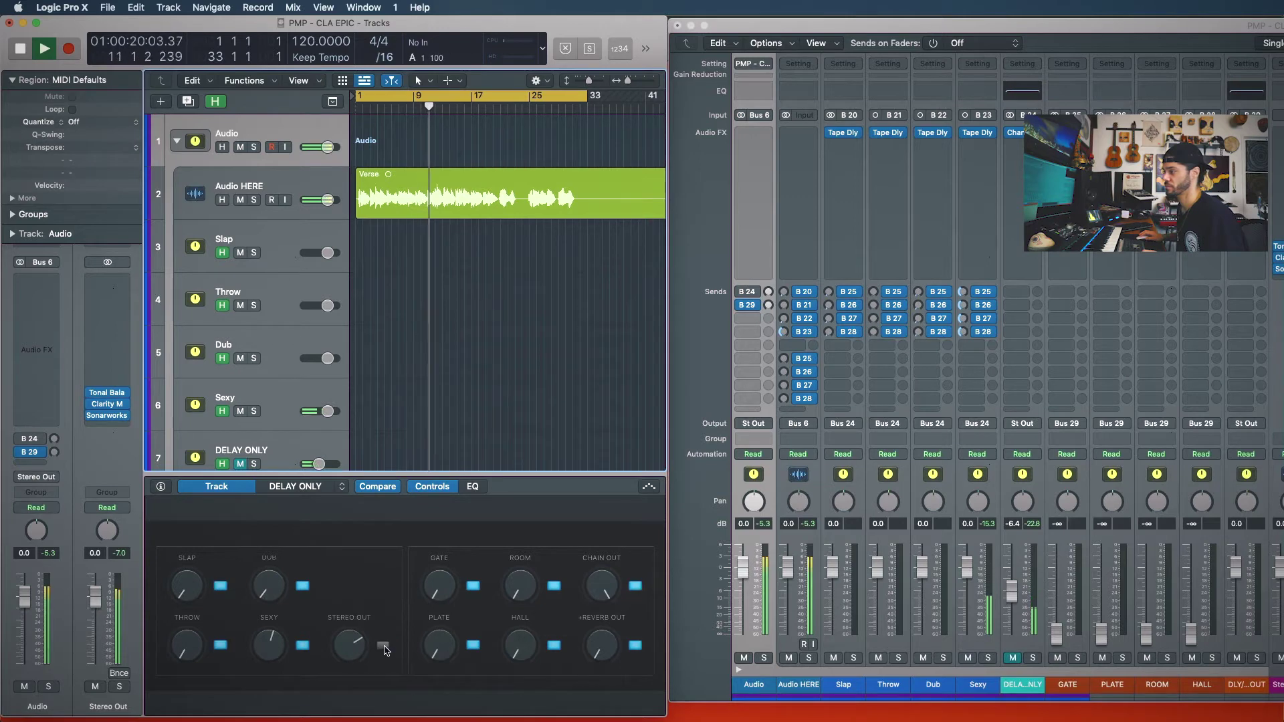
left_click(385, 649)
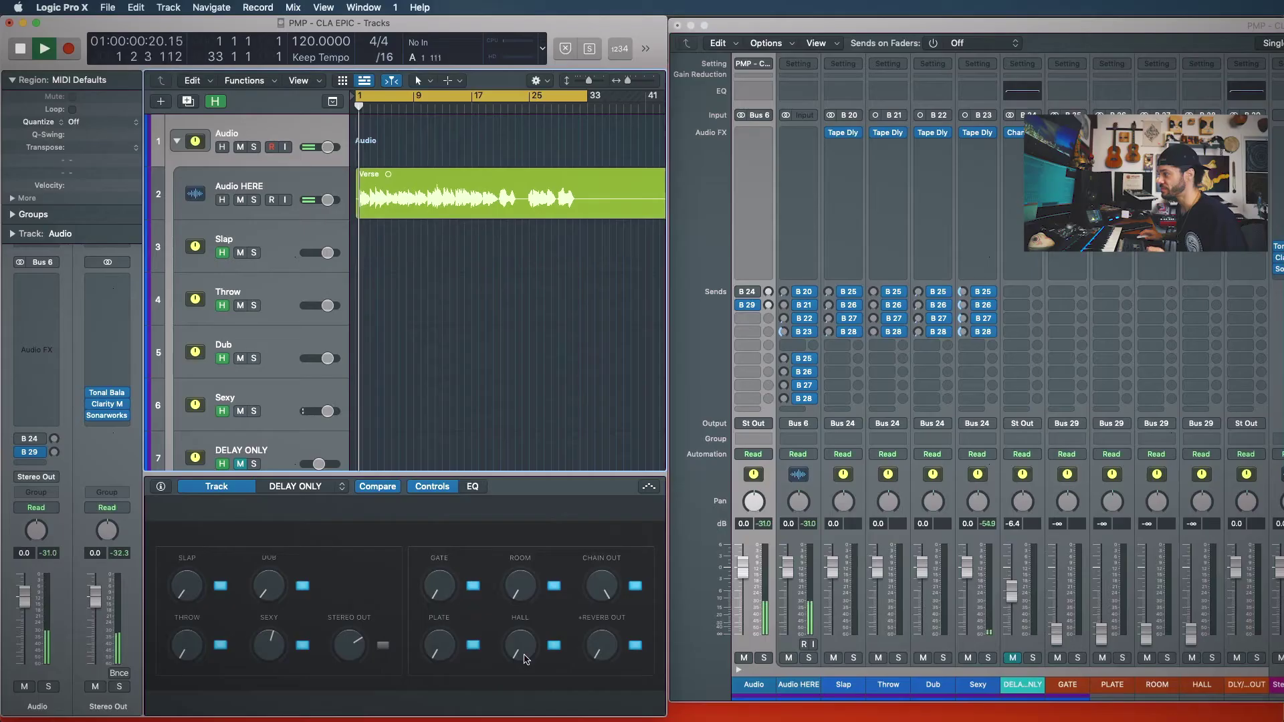
Raise the HALL reverb knob to about -9.9 dB and STEREO OUT to about -8.5 dB during playback
left_click_drag(522, 589, 524, 563)
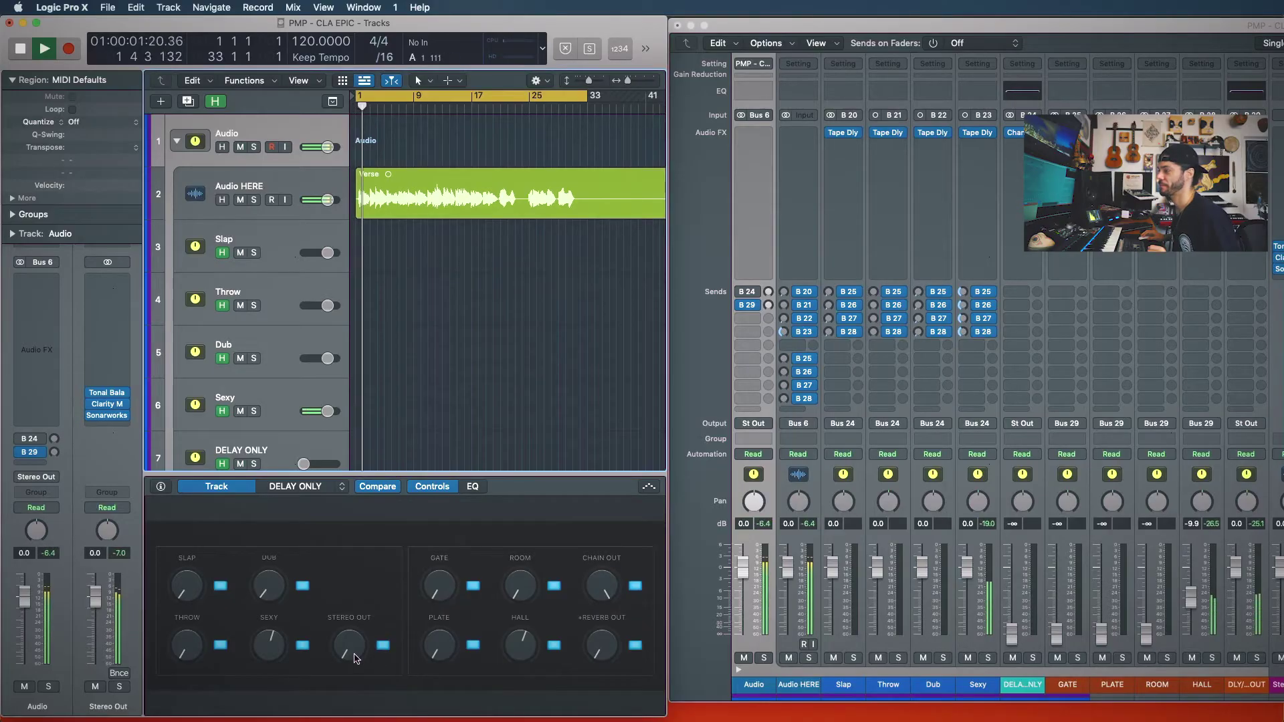
left_click_drag(355, 659, 358, 553)
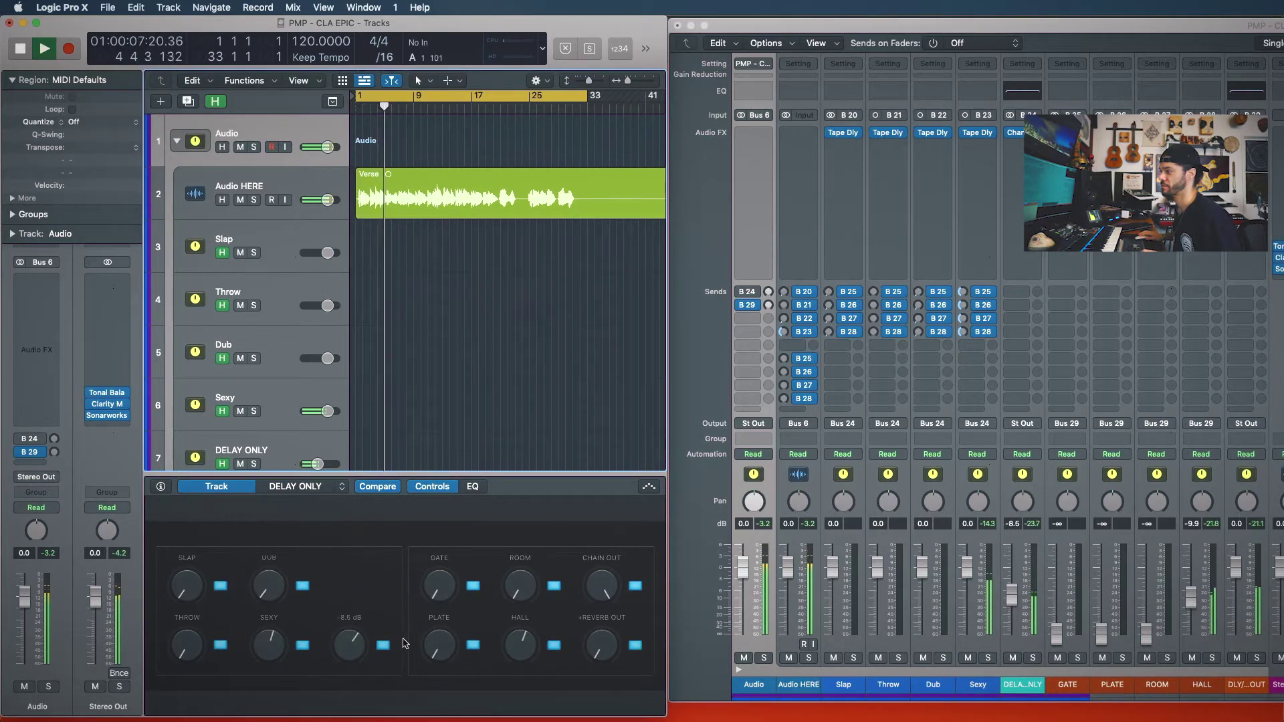
Compare the delay and hall reverb by switching STEREO OUT and HALL off and on during playback
left_click(383, 647)
left_click(553, 646)
left_click(383, 647)
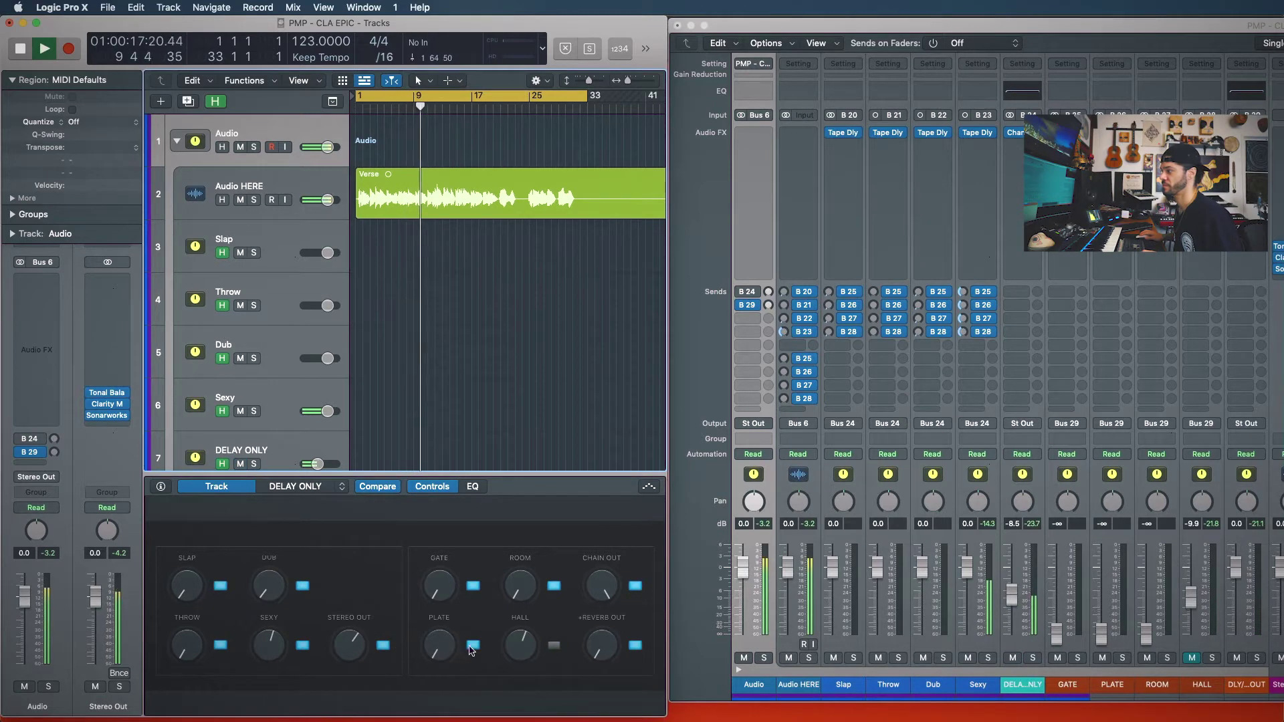
left_click(553, 645)
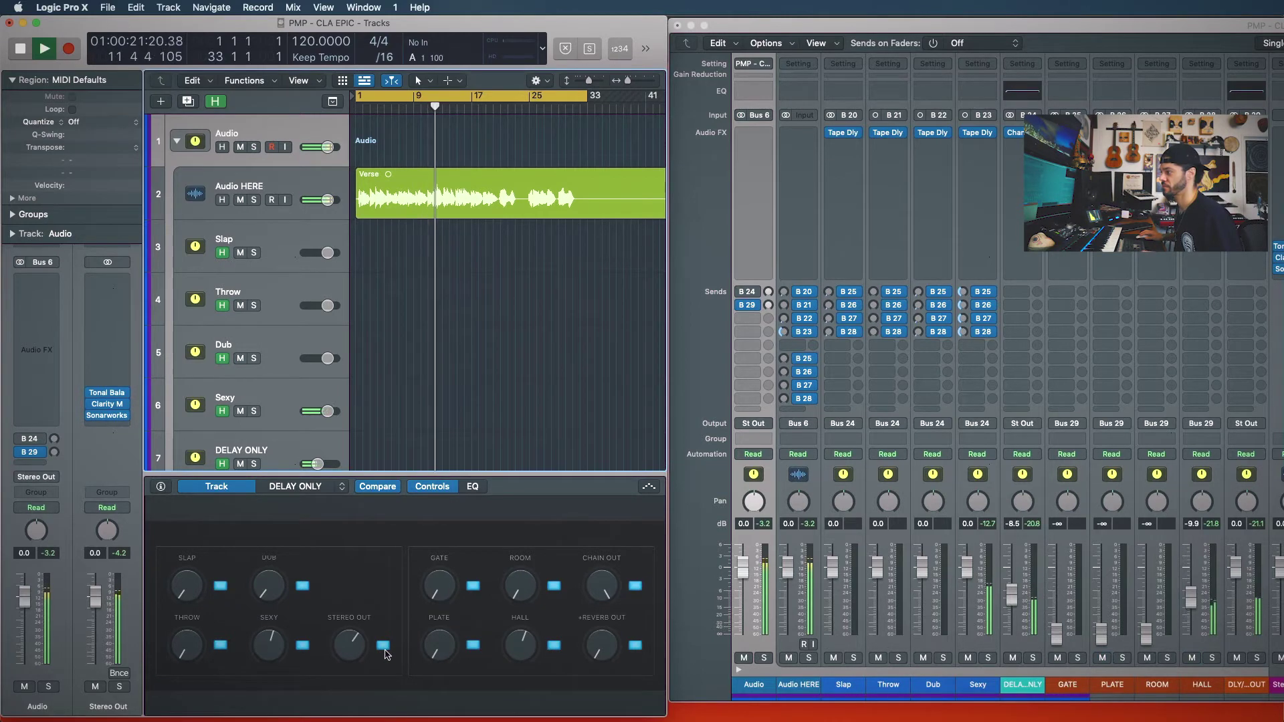
Turn the SEXY, STEREO OUT and HALL knobs down to minimum
left_click_drag(350, 645, 269, 699)
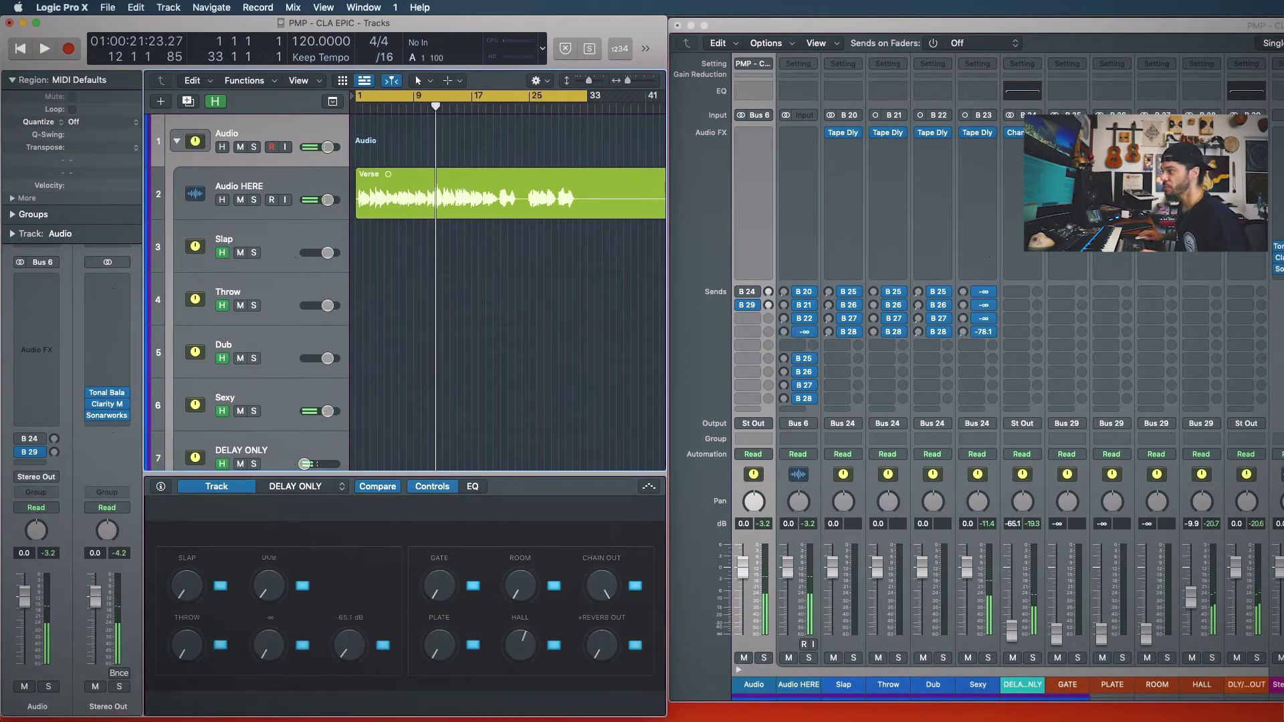
left_click_drag(506, 661, 506, 701)
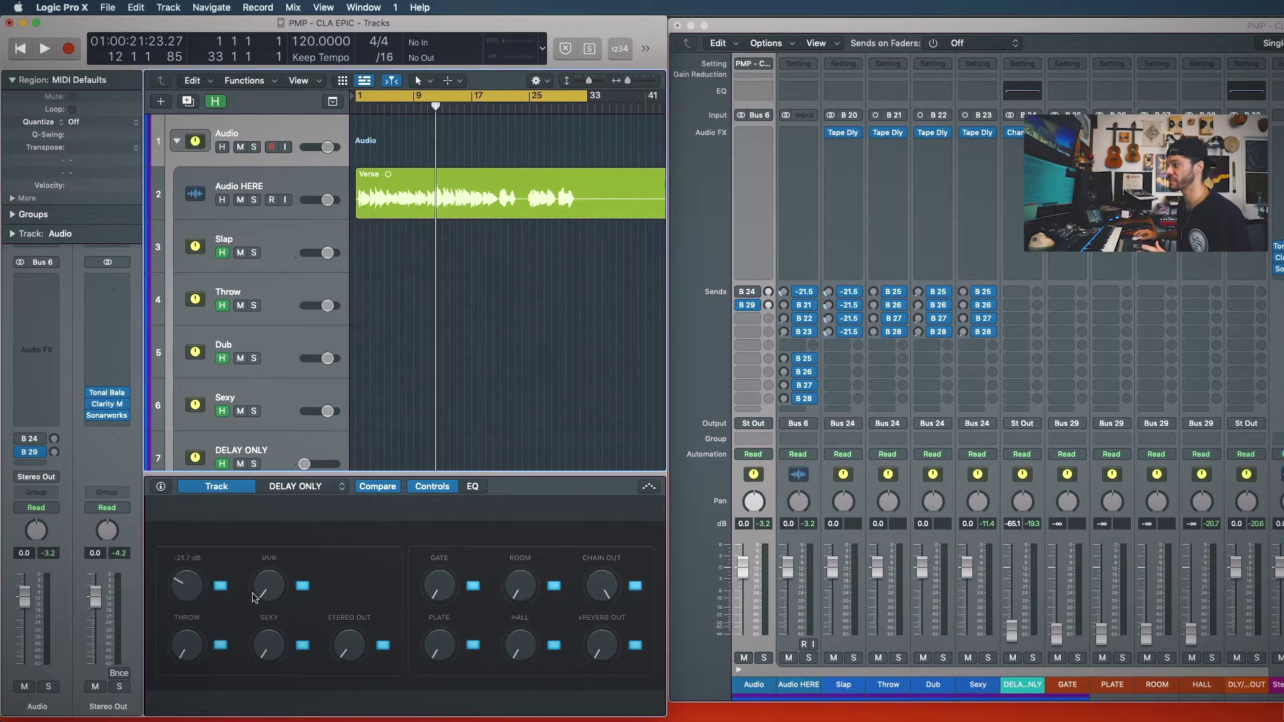
Raise all four delay knobs and set the reverbs to about -20.6 dB GATE, -17.0 dB PLATE, -30.5 dB ROOM and -10.2 dB HALL
left_click_drag(197, 626, 280, 533)
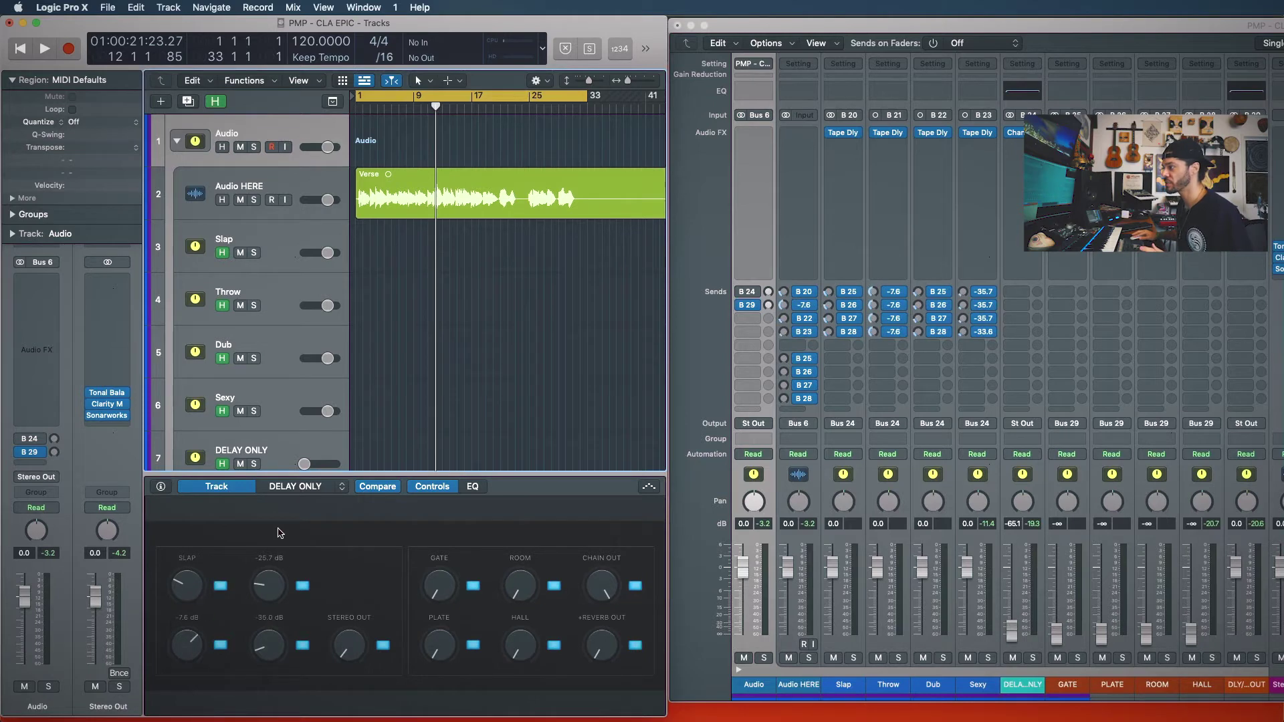
left_click_drag(454, 595, 446, 550)
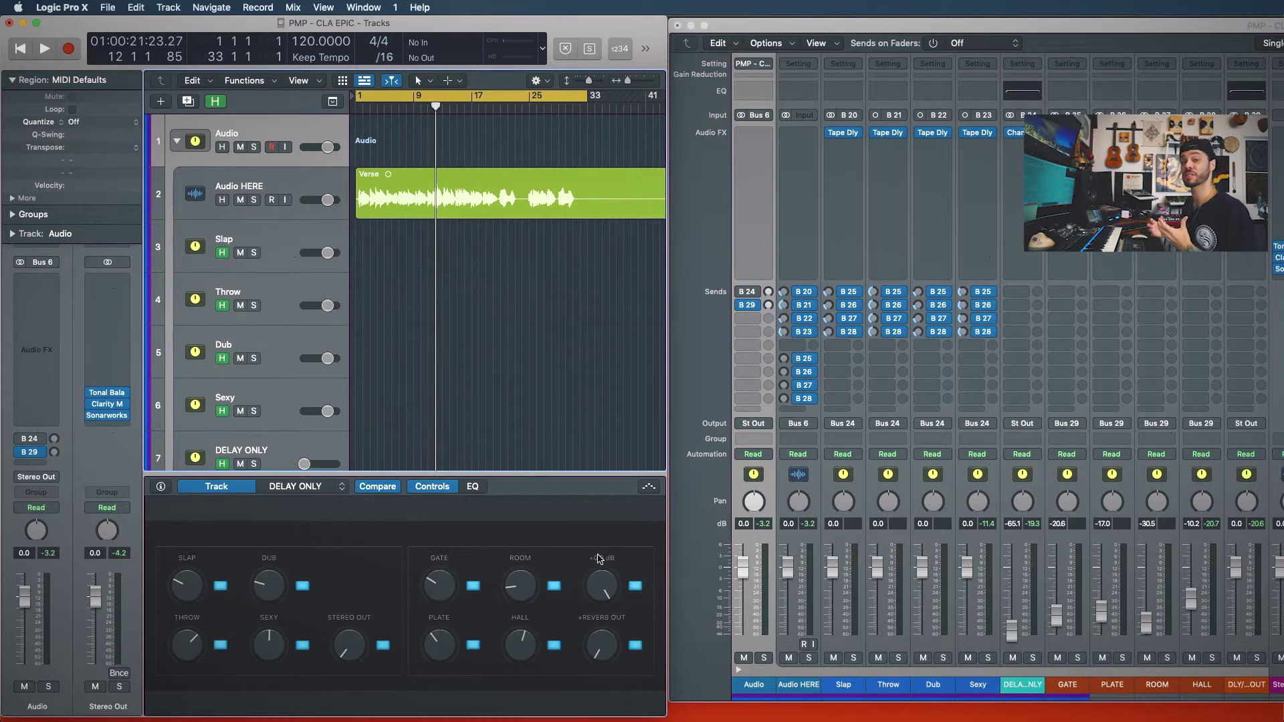
Turn the CHAIN OUT knob down to minimum and play the project from the beginning
left_click_drag(602, 584, 602, 636)
key("Return")
key("space")
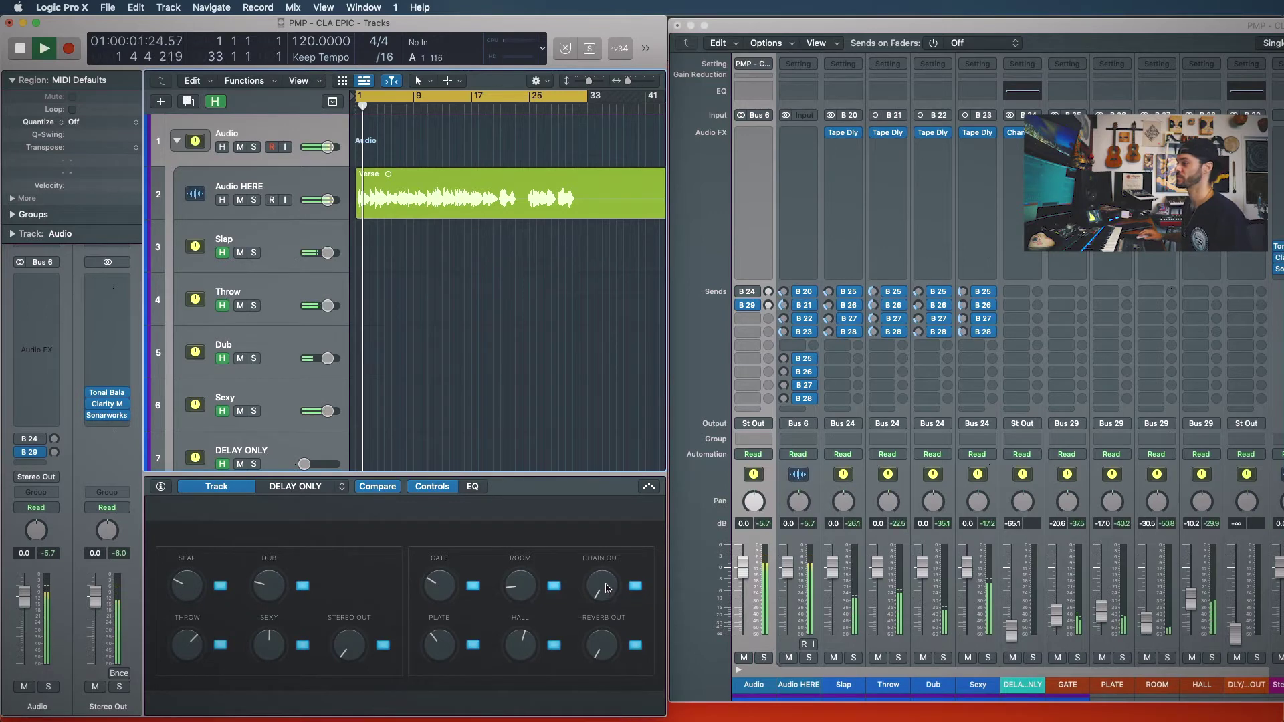
Bring CHAIN OUT up to about -4.5 dB during playback, toggling its mute on and off to compare
left_click_drag(607, 589, 594, 476)
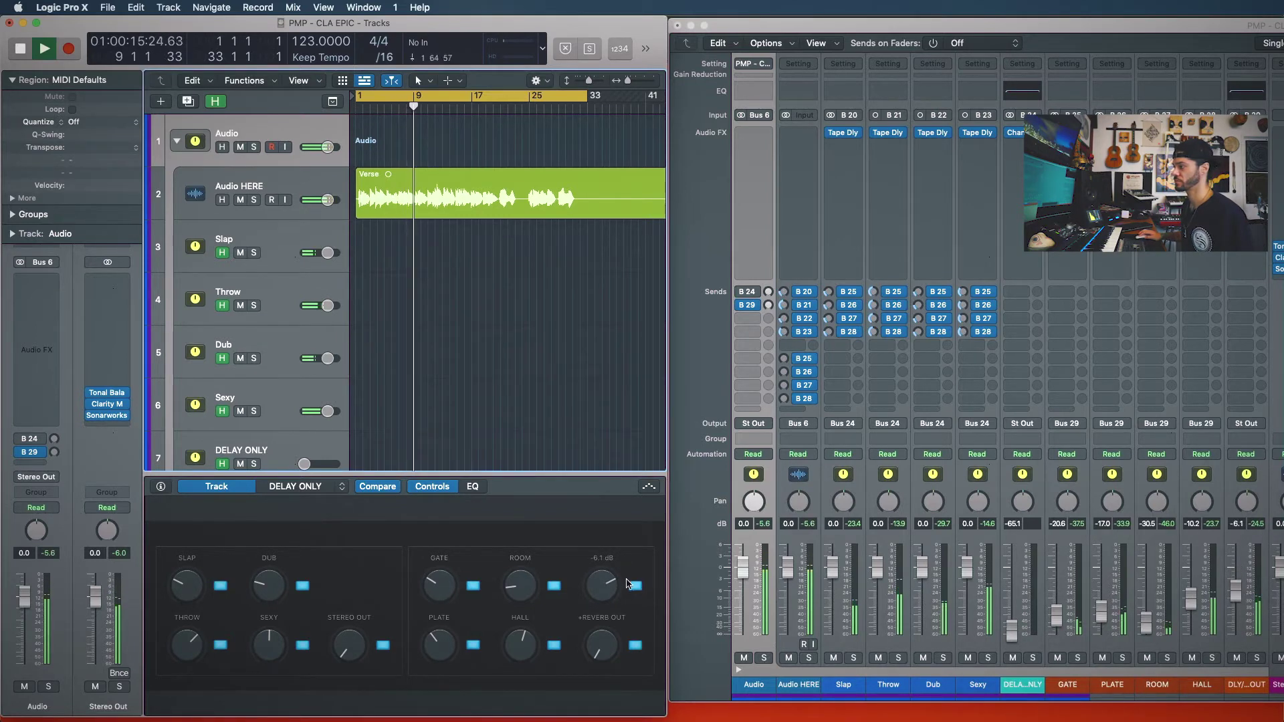
left_click(635, 587)
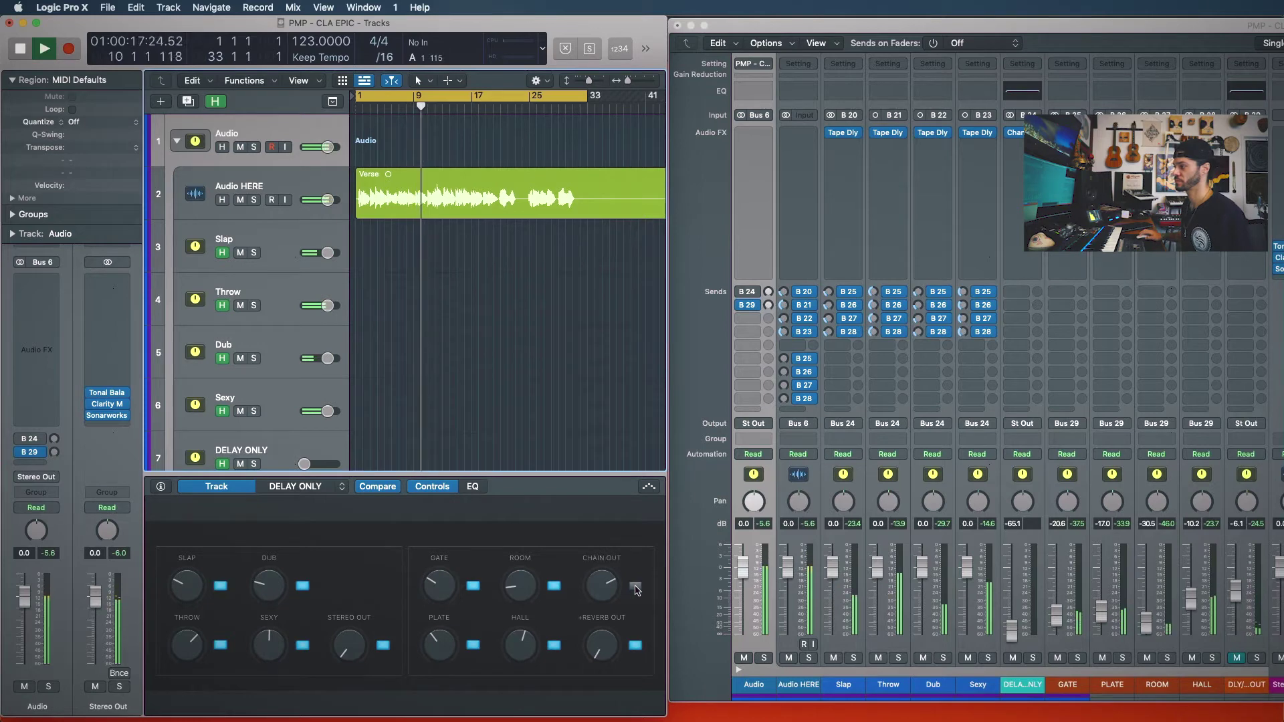
left_click(634, 586)
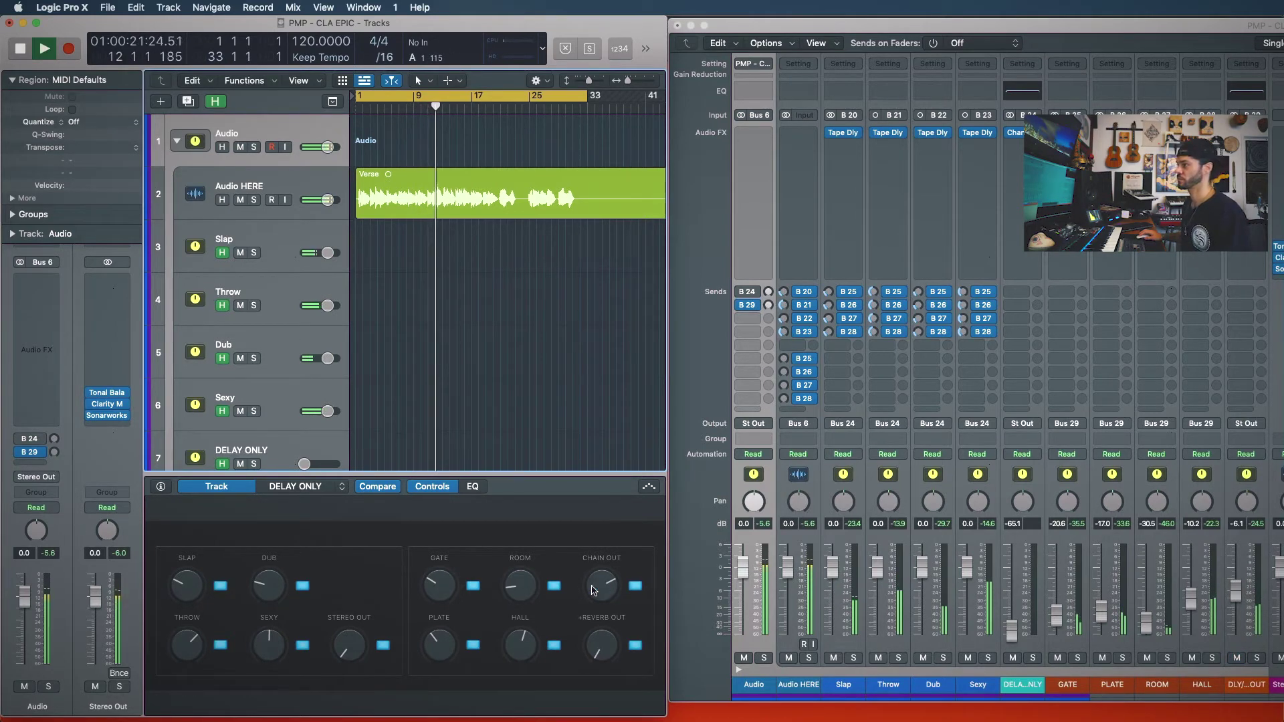
left_click_drag(608, 590, 614, 596)
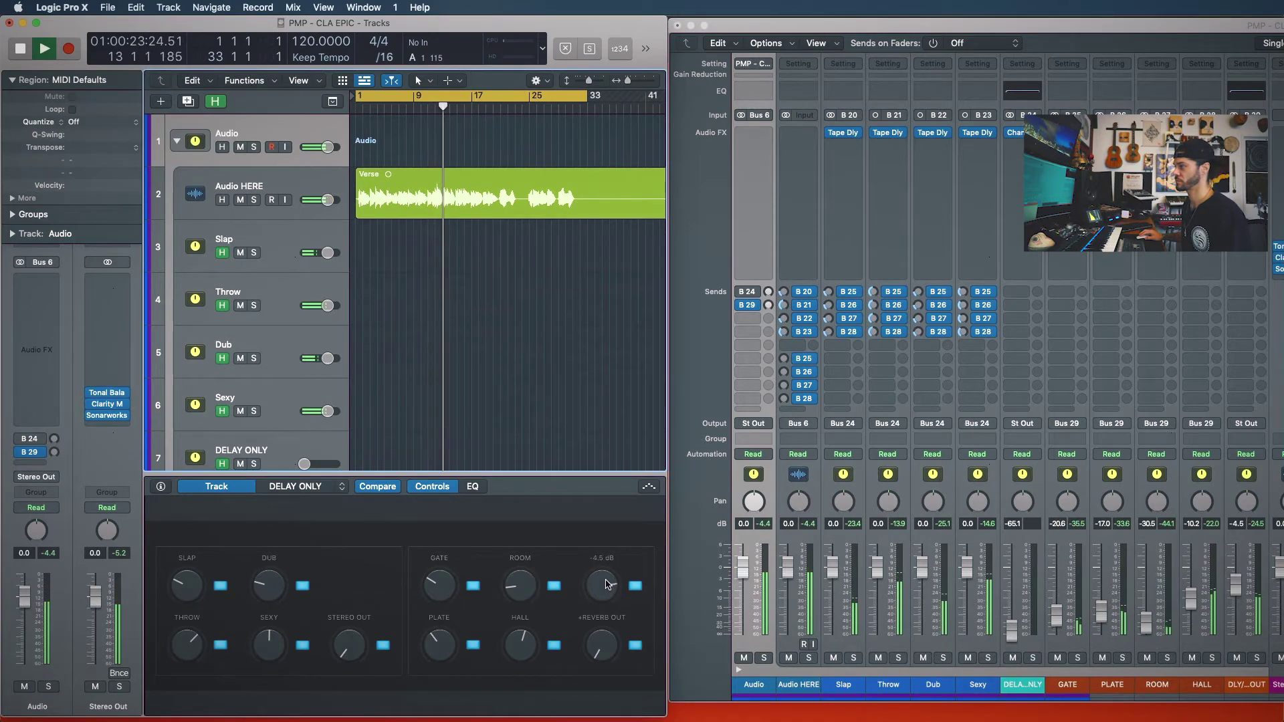